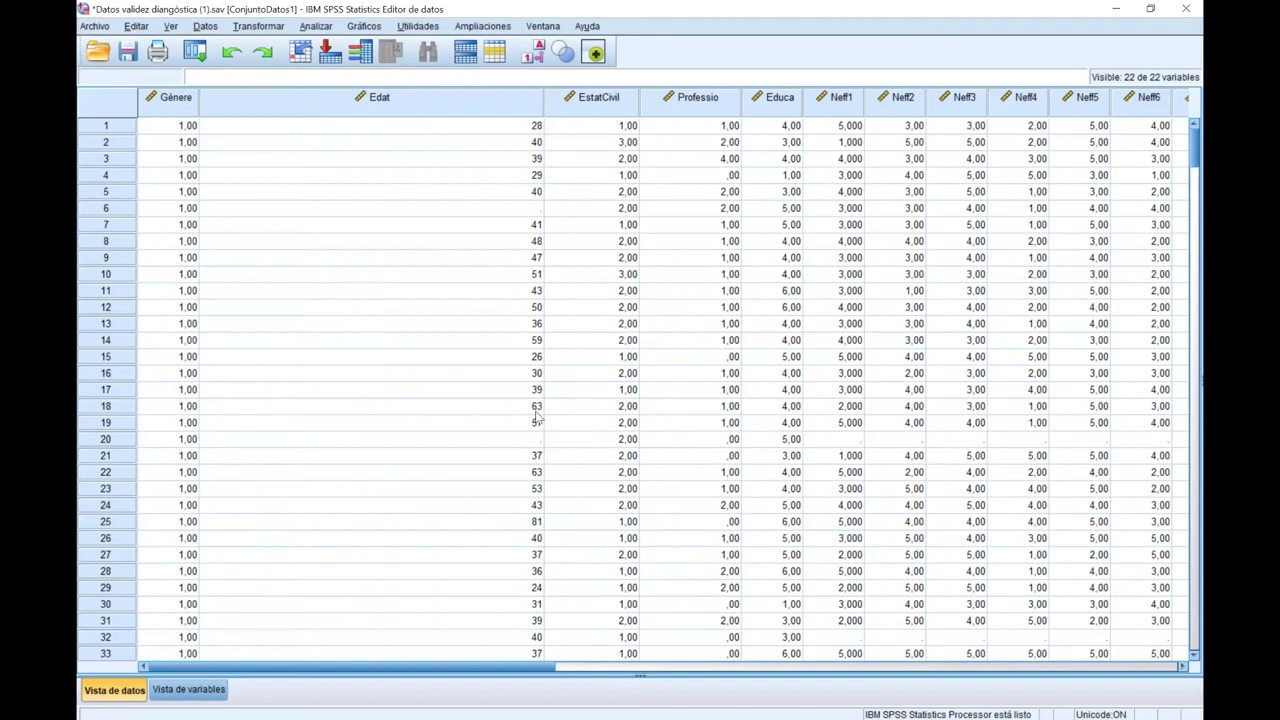
Step: Look through all the cases in the data view down to the last record
scroll(540, 417, down, 15)
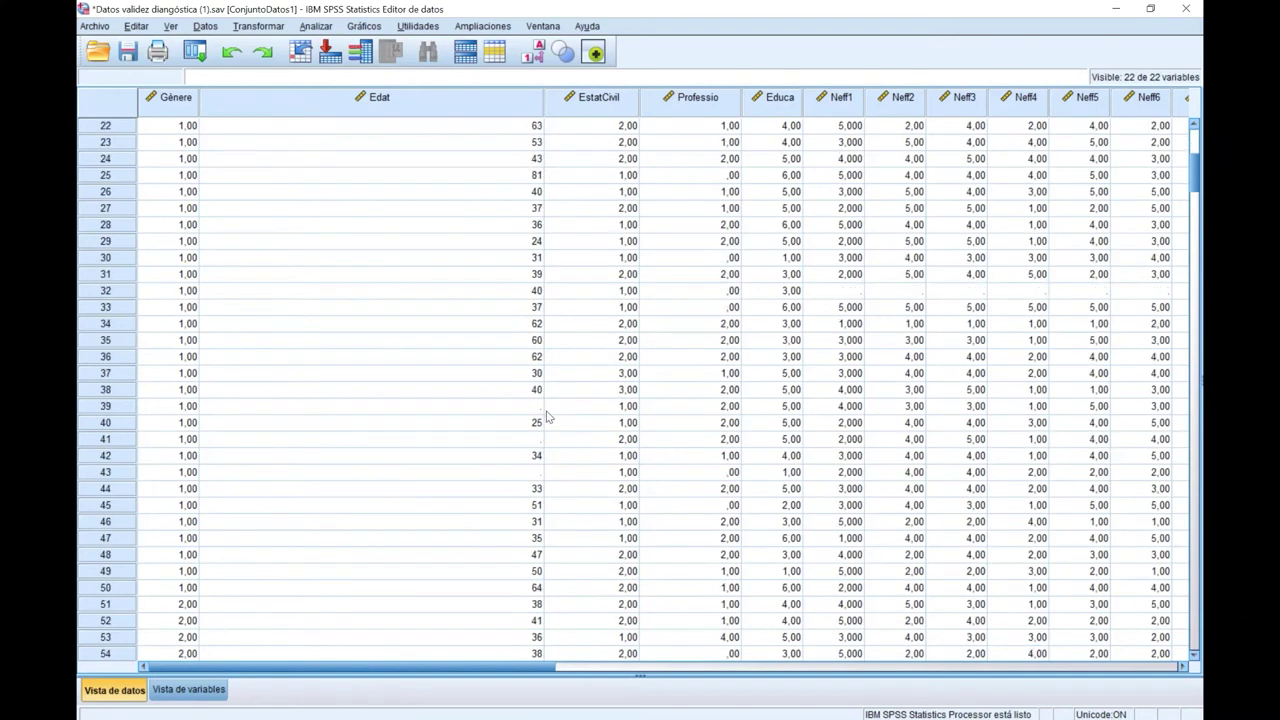
scroll(551, 417, down, 20)
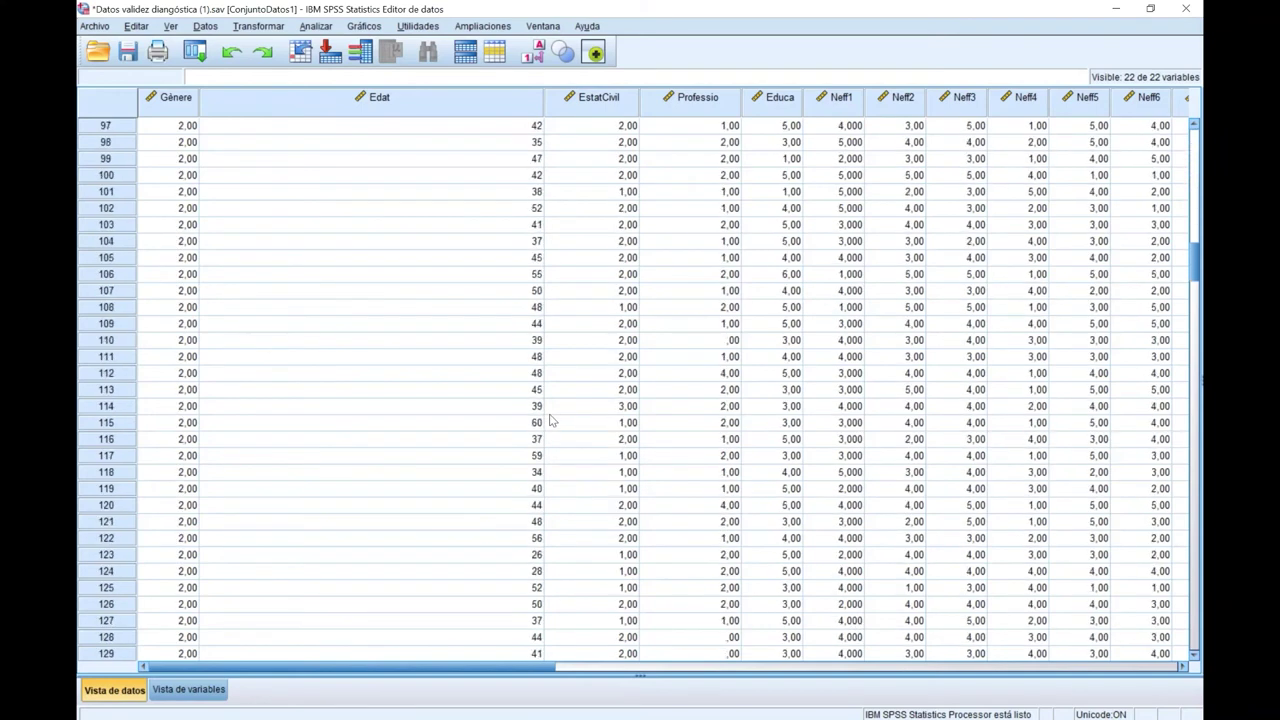
scroll(551, 417, down, 20)
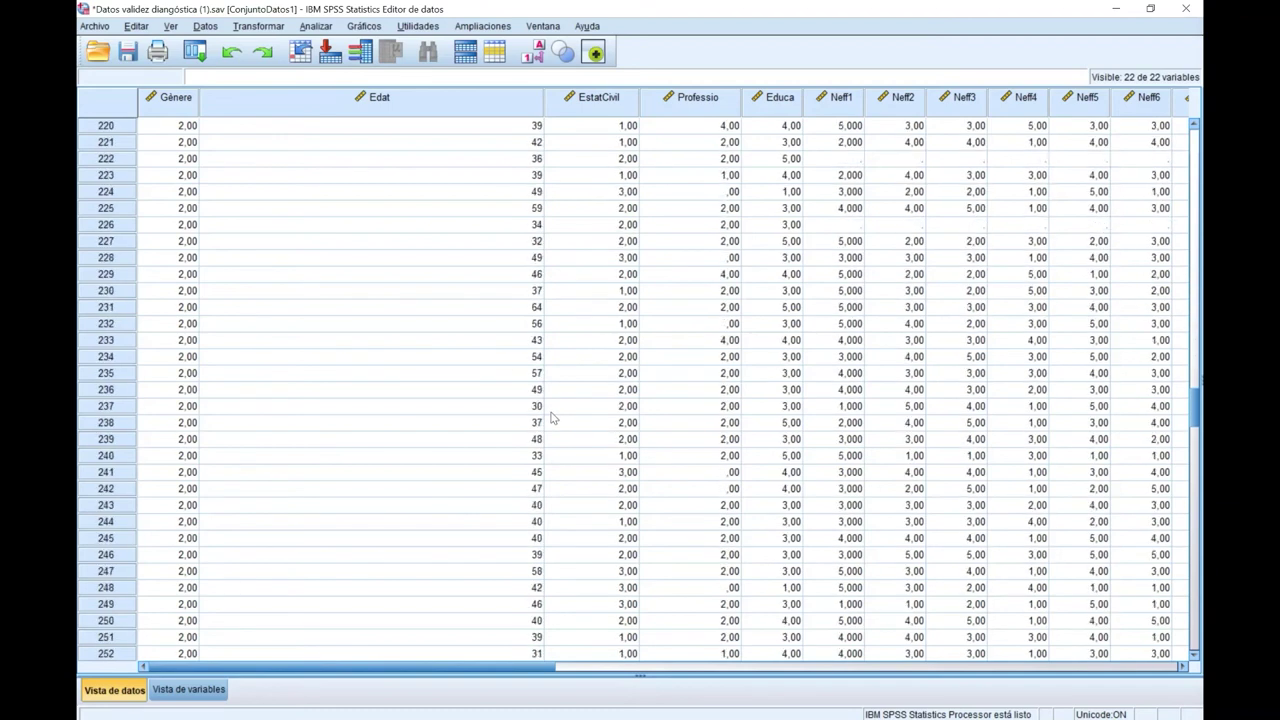
scroll(541, 422, down, 20)
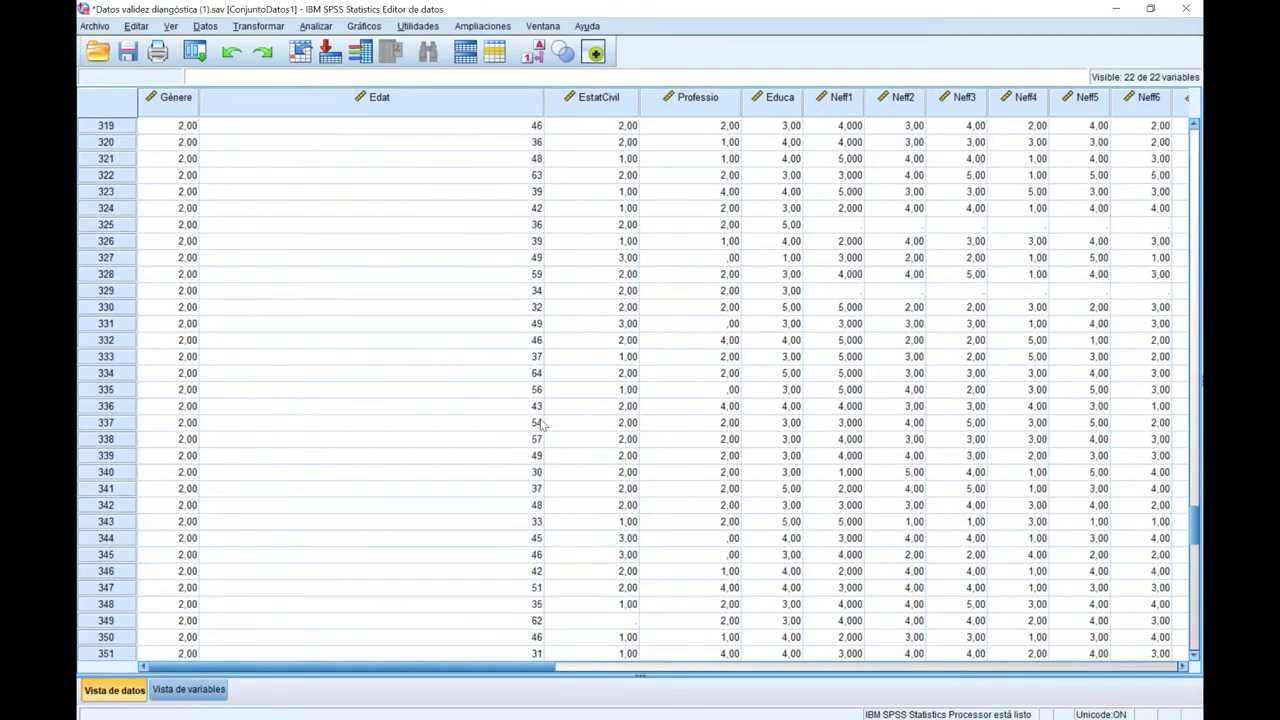
scroll(541, 422, down, 12)
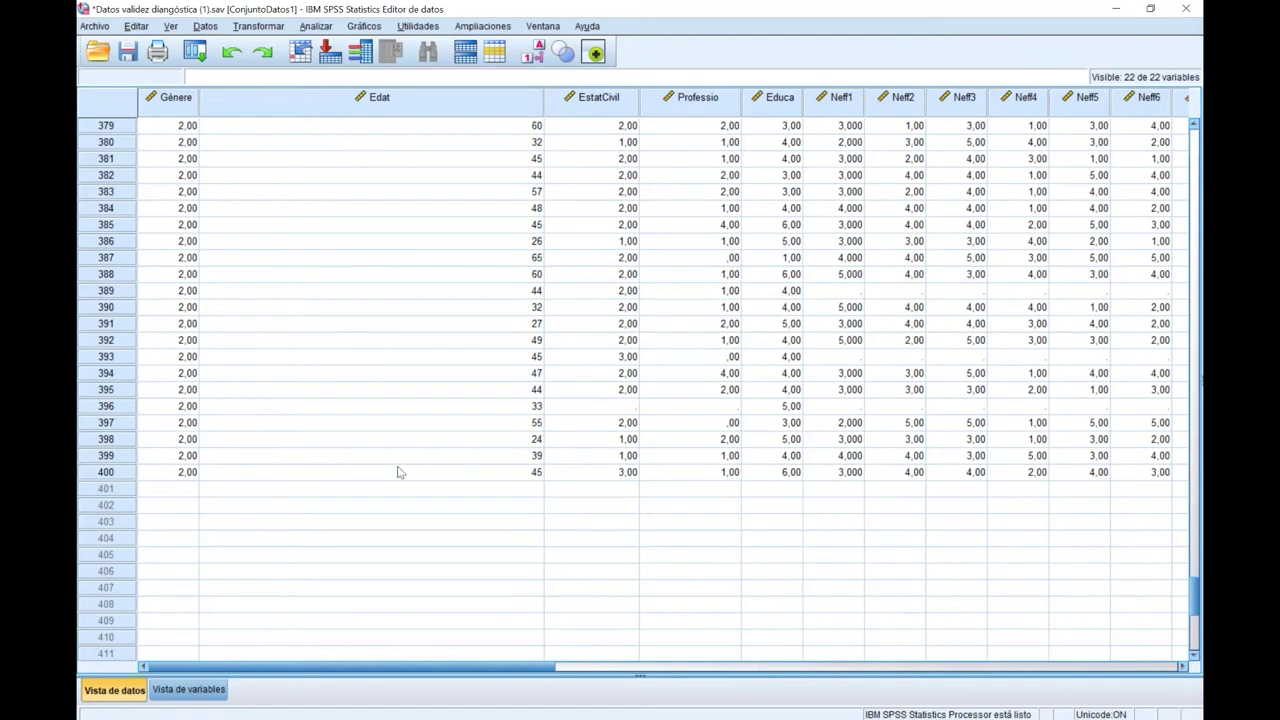
Step: Review the variable definitions, from the sociodemographic variables and the Neff1 to Neff12 items to Benestar, Mindfulness and Autocura
click(186, 690)
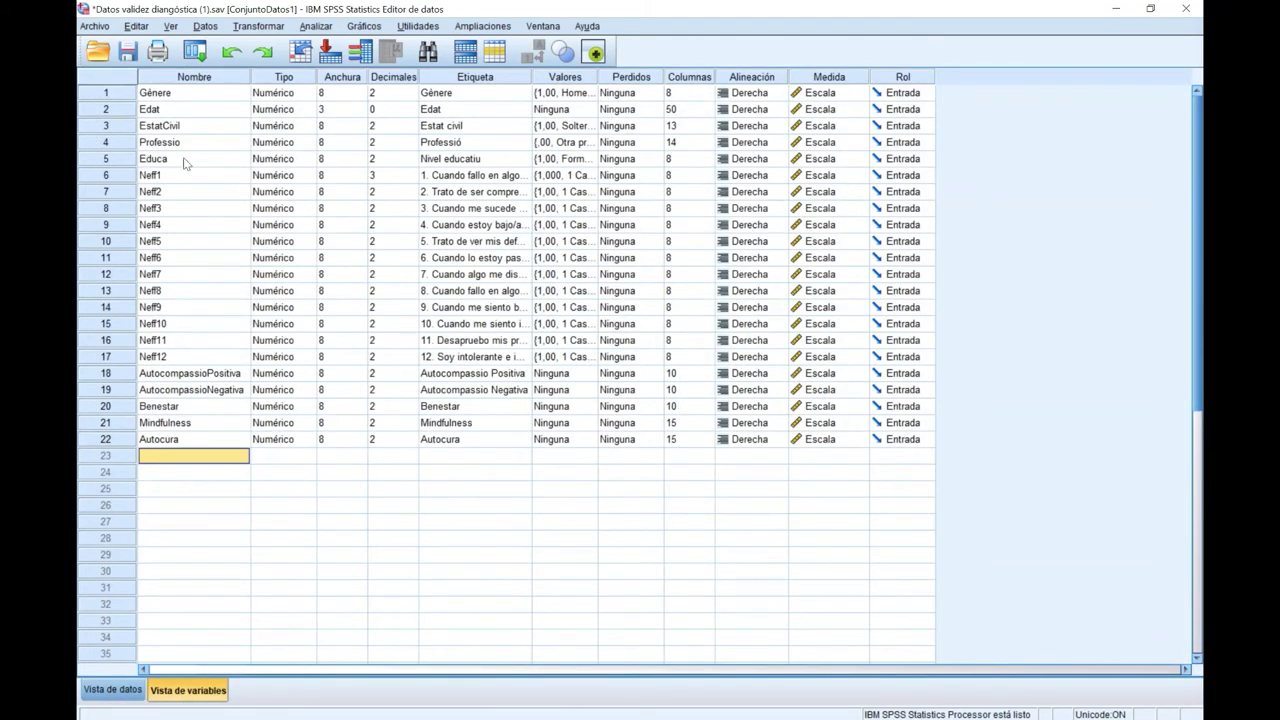
click(118, 92)
click(117, 109)
click(115, 125)
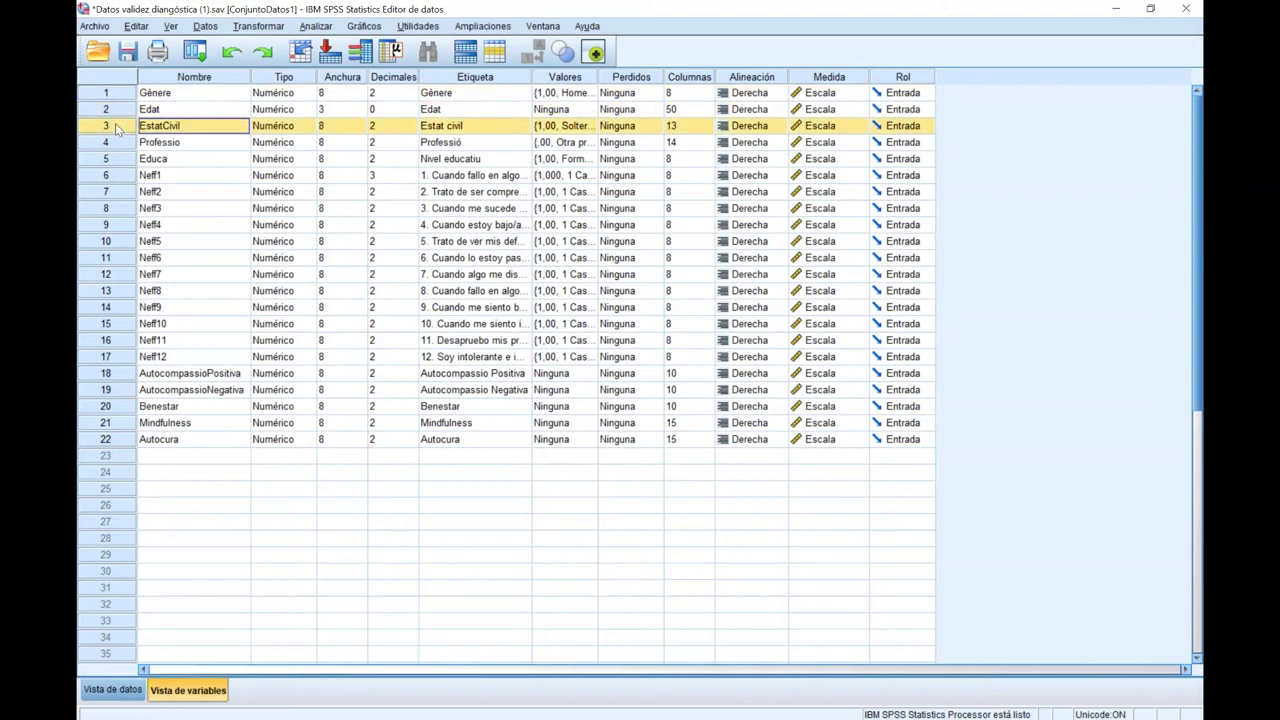
click(114, 142)
click(115, 159)
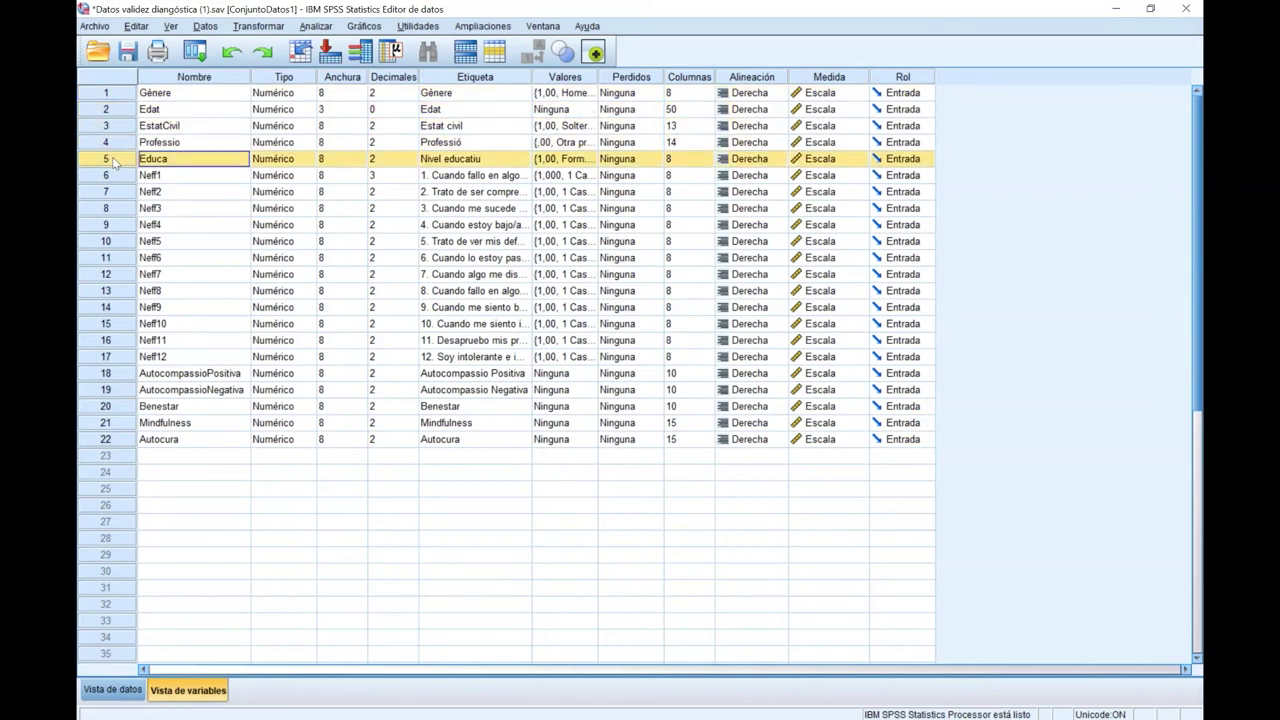
drag(108, 176, 107, 362)
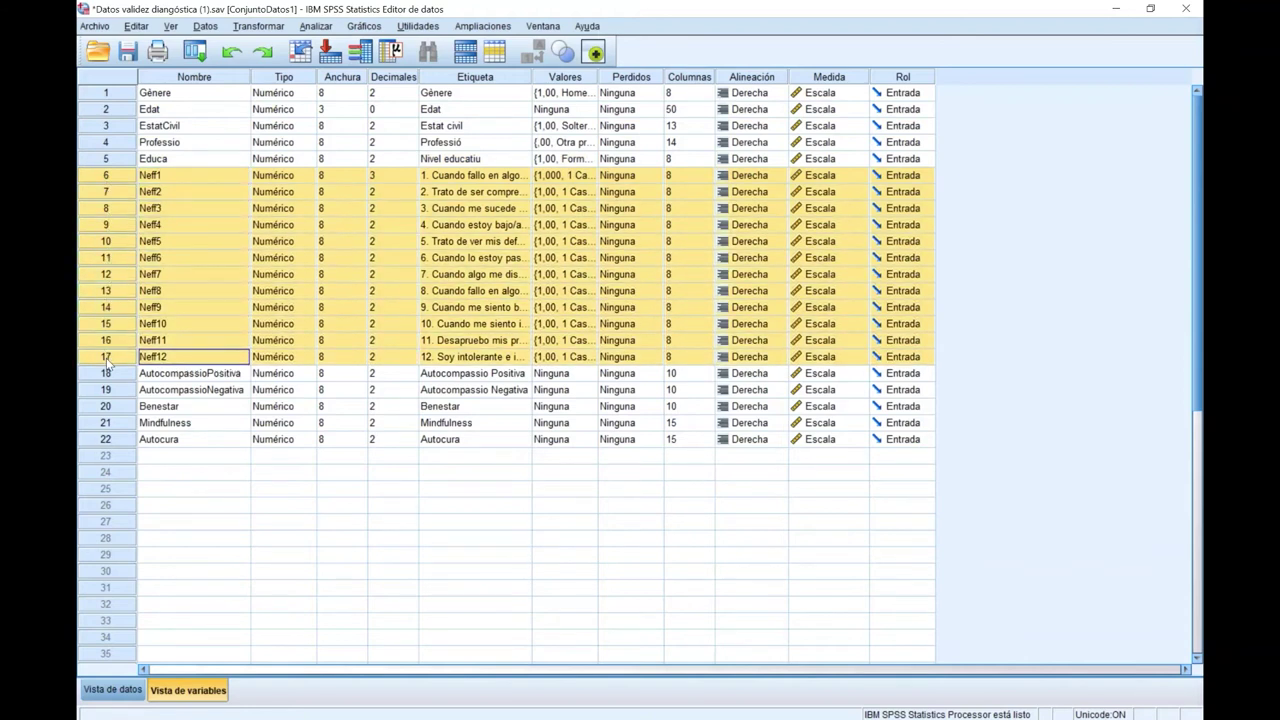
click(122, 408)
click(126, 442)
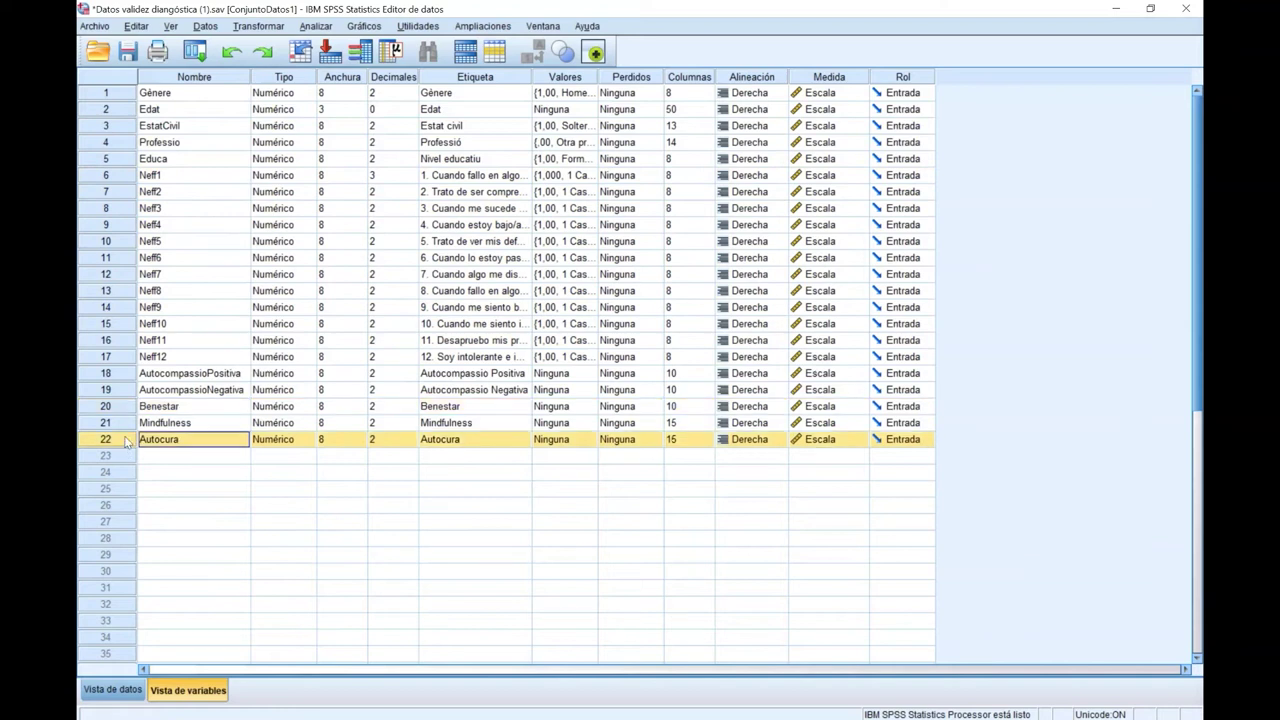
click(127, 425)
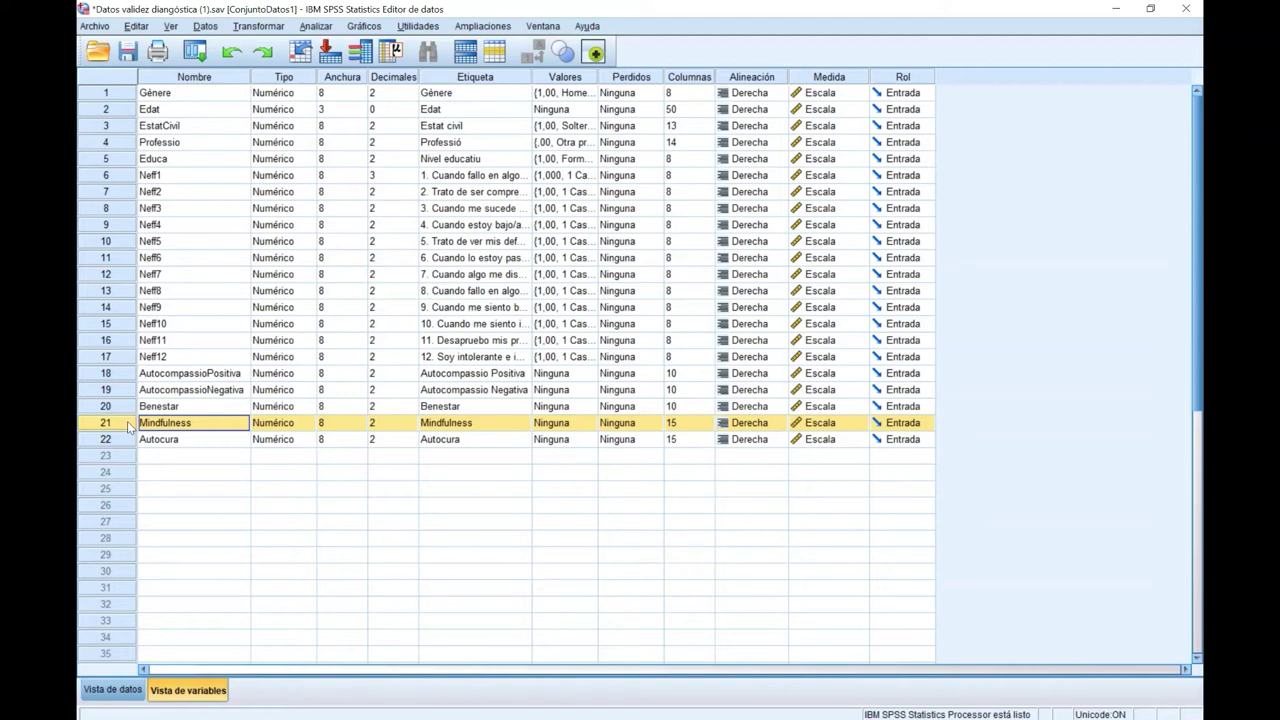
Step: Start a linear regression analysis and list its available variables by name instead of by label
click(316, 26)
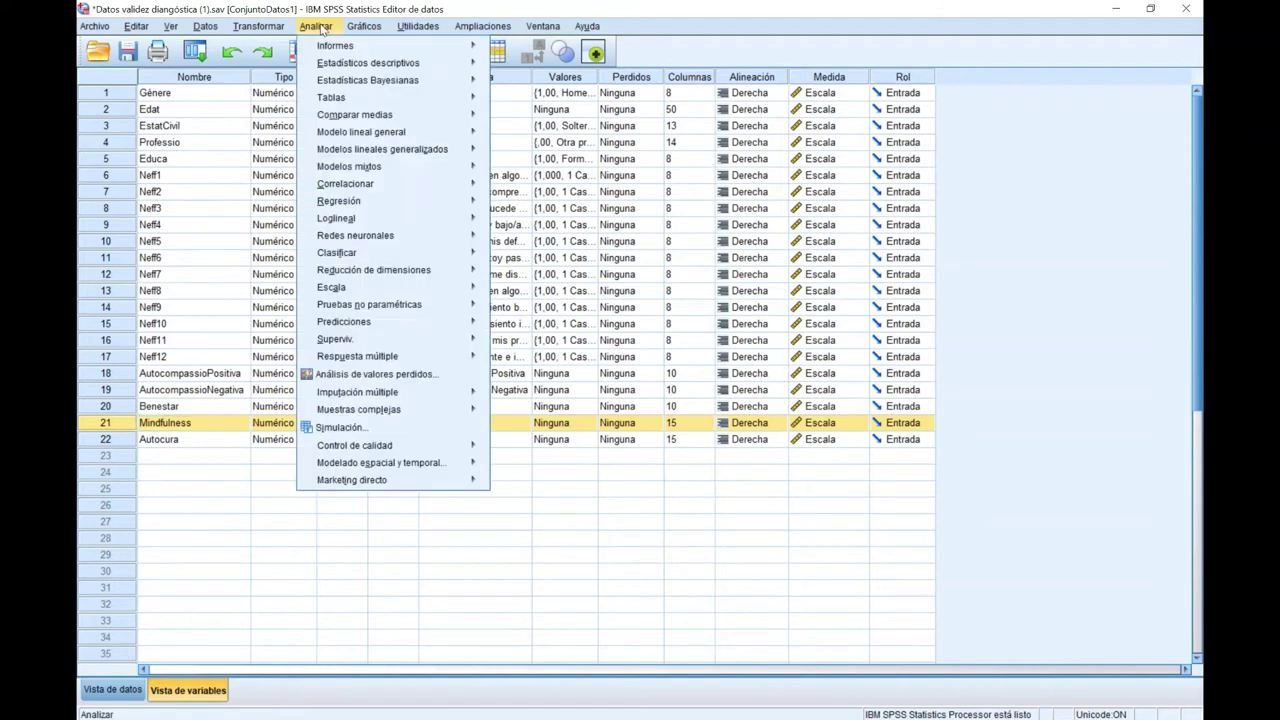
mouse_move(360, 200)
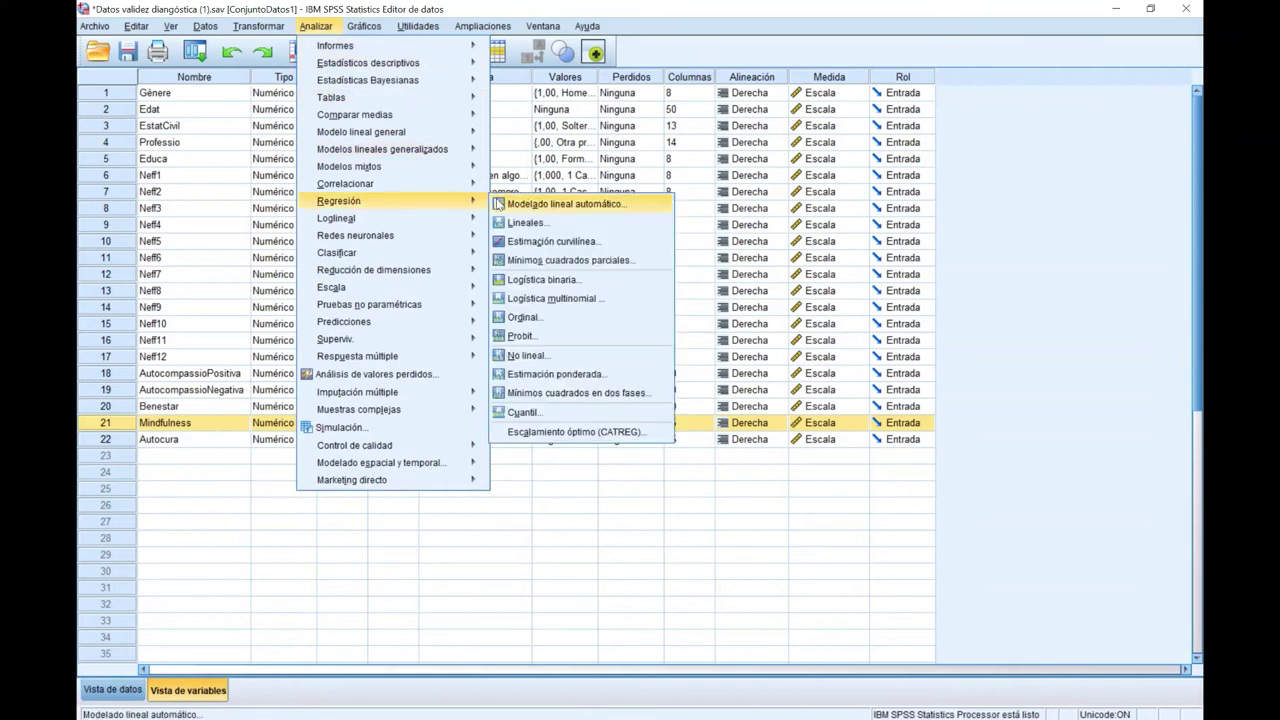
click(565, 222)
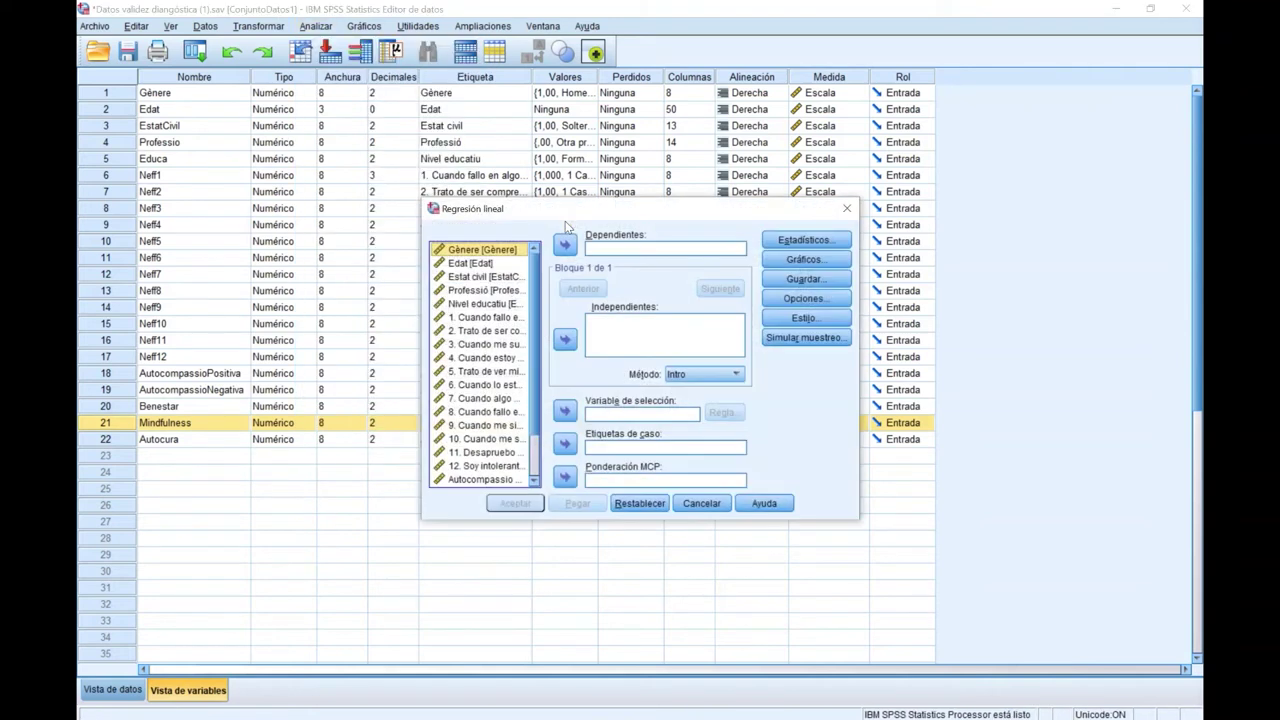
right_click(480, 317)
click(490, 329)
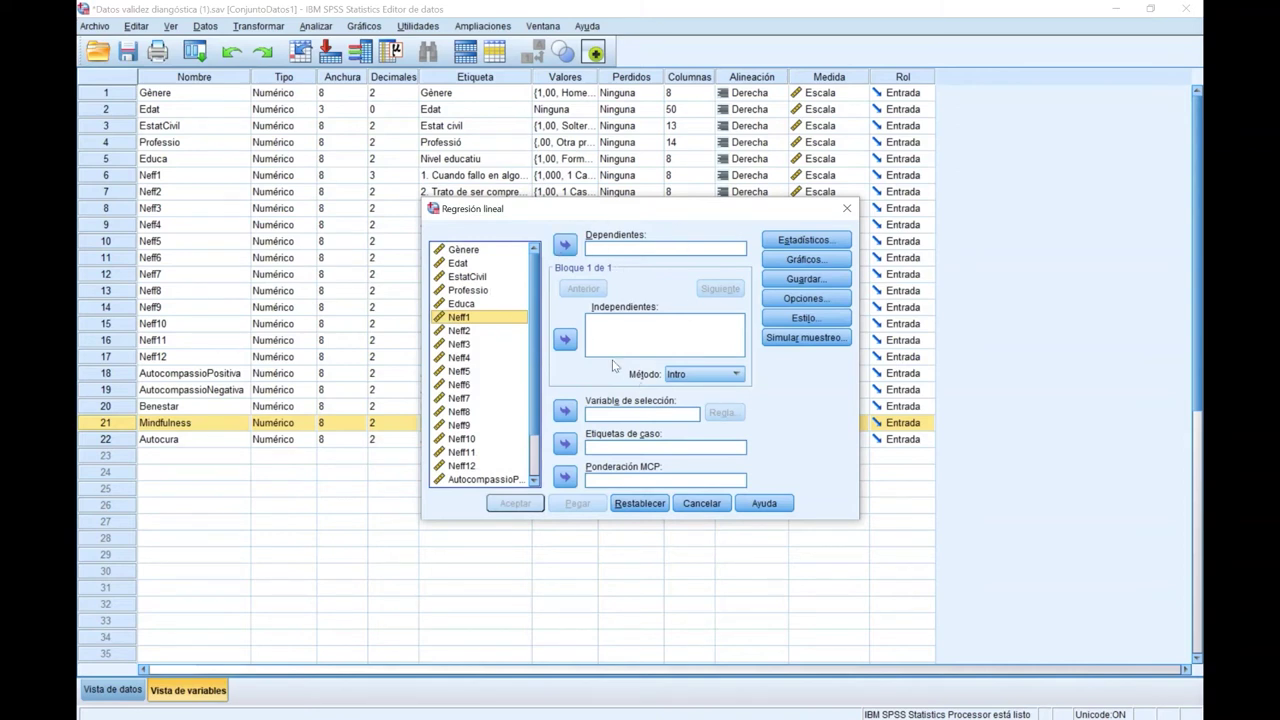
Step: Assign Benestar as the dependent variable of the linear regression
scroll(470, 410, down, 2)
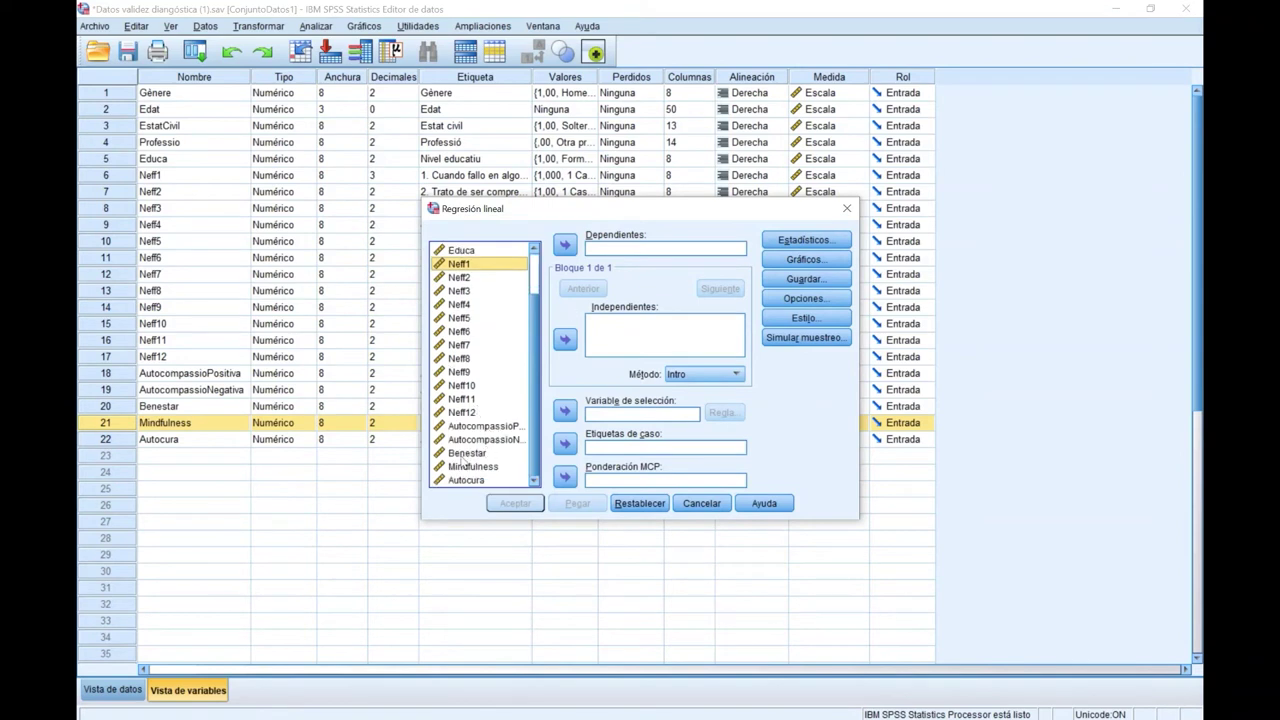
click(463, 455)
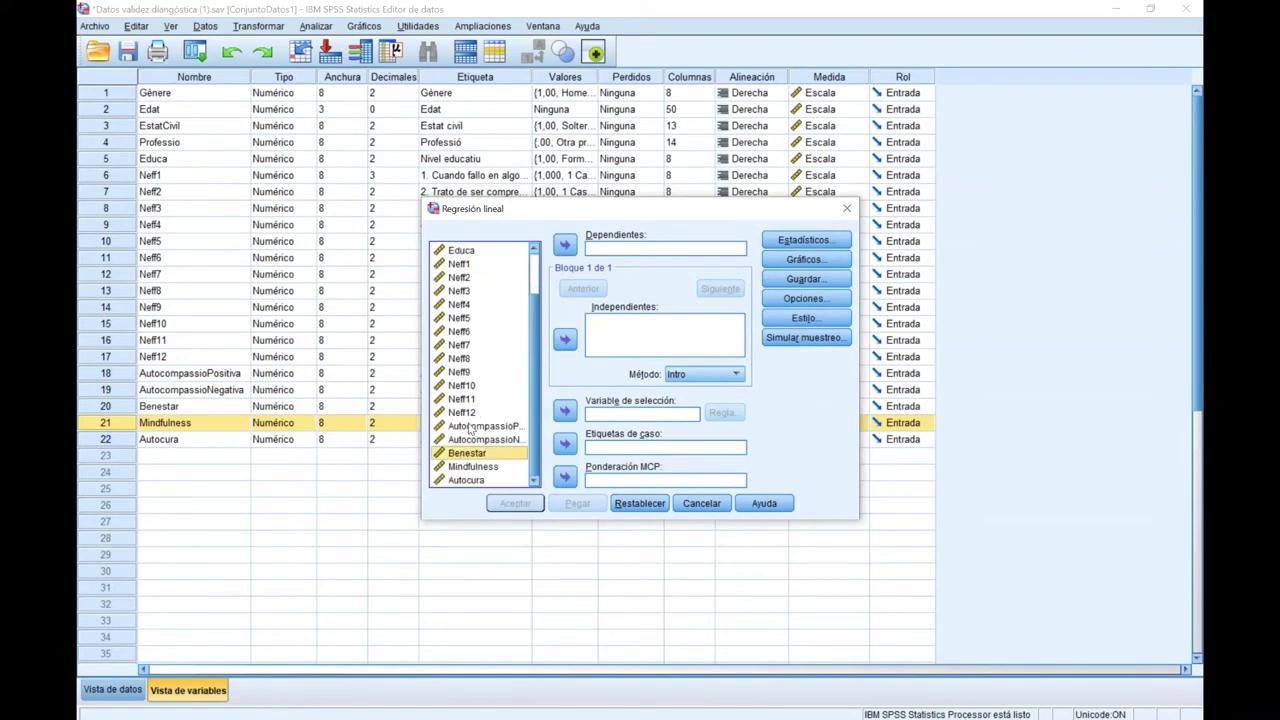
click(470, 427)
click(472, 440)
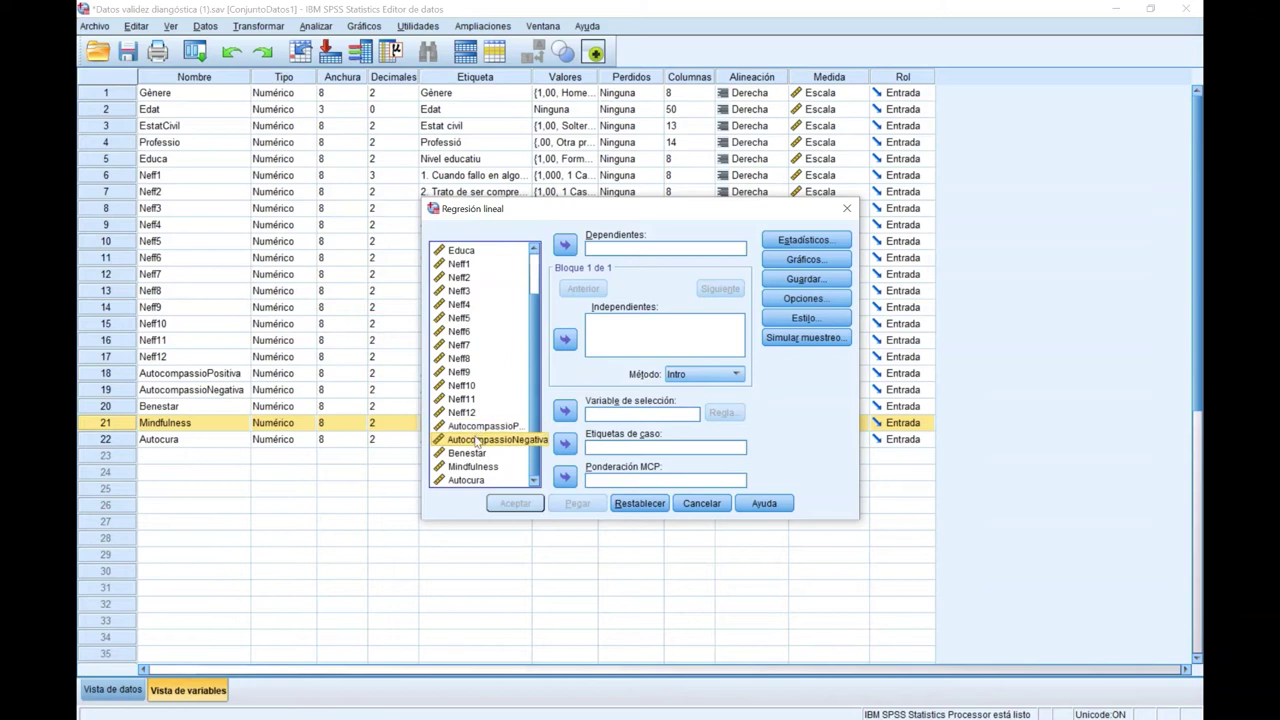
click(477, 452)
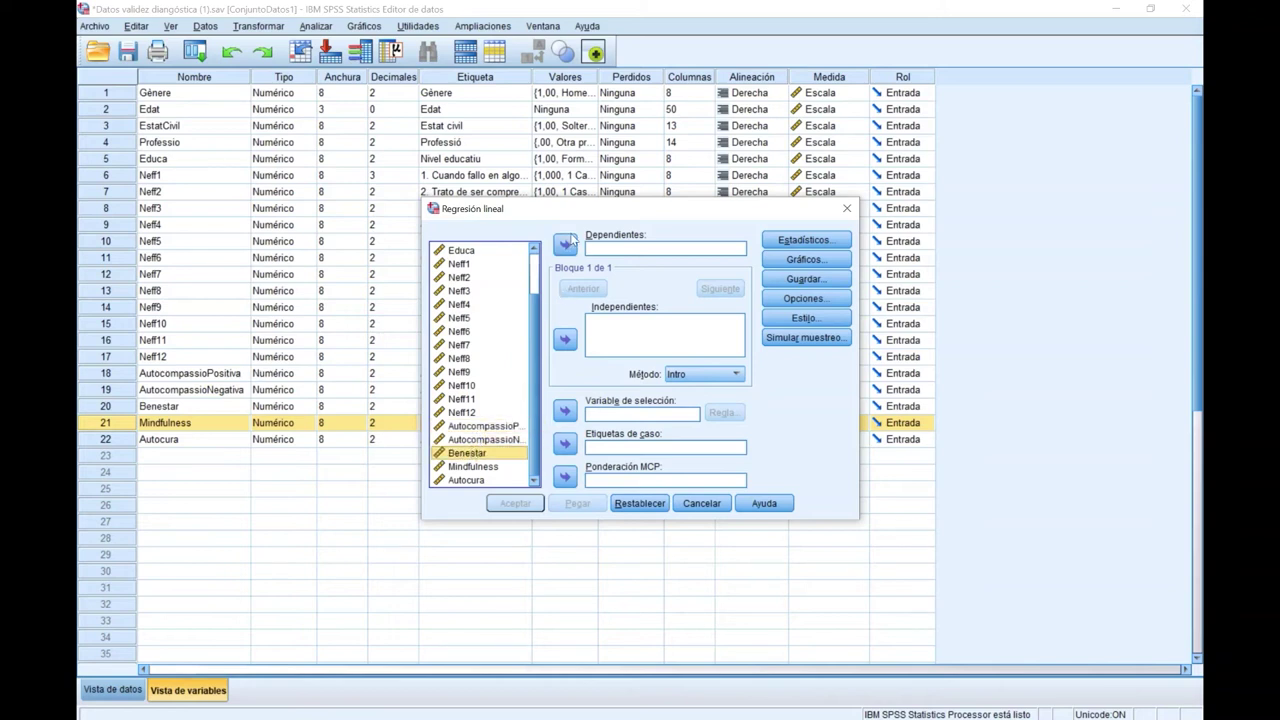
click(567, 243)
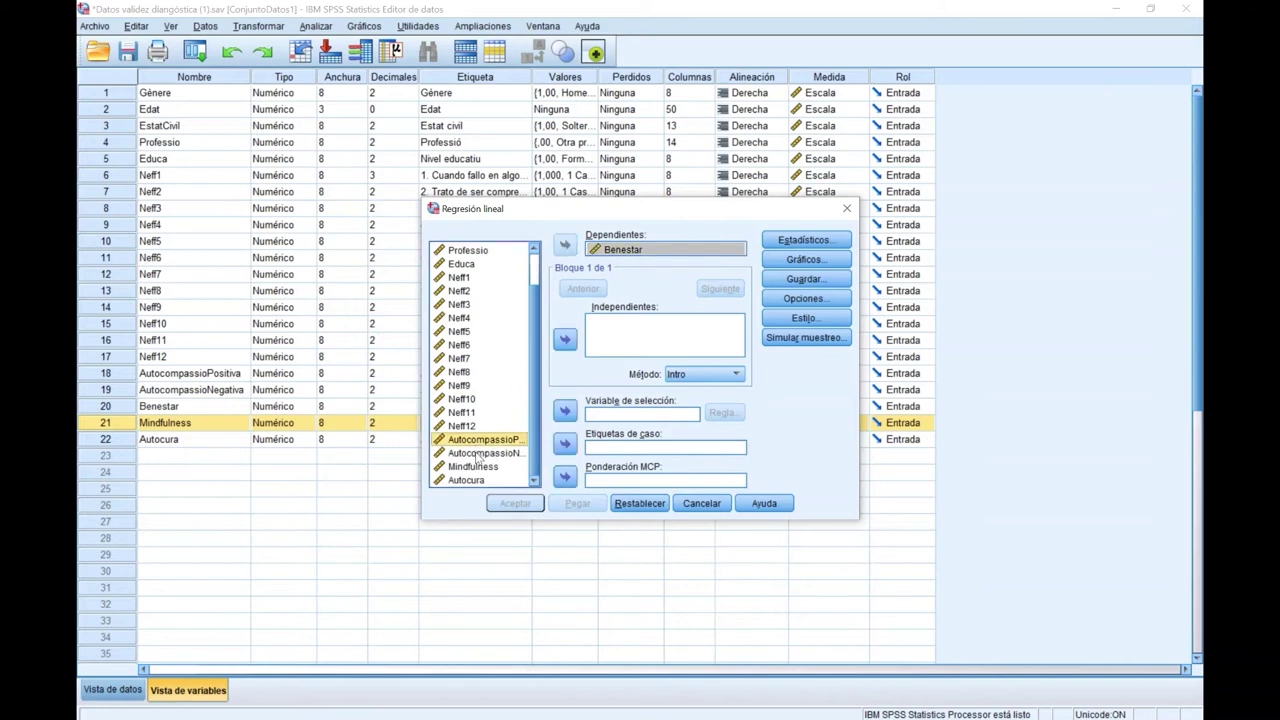
Step: Add AutocompassioPositiva and AutocompassioNegativa as independent variables, with Intro as the entry method
drag(478, 440, 478, 453)
click(565, 340)
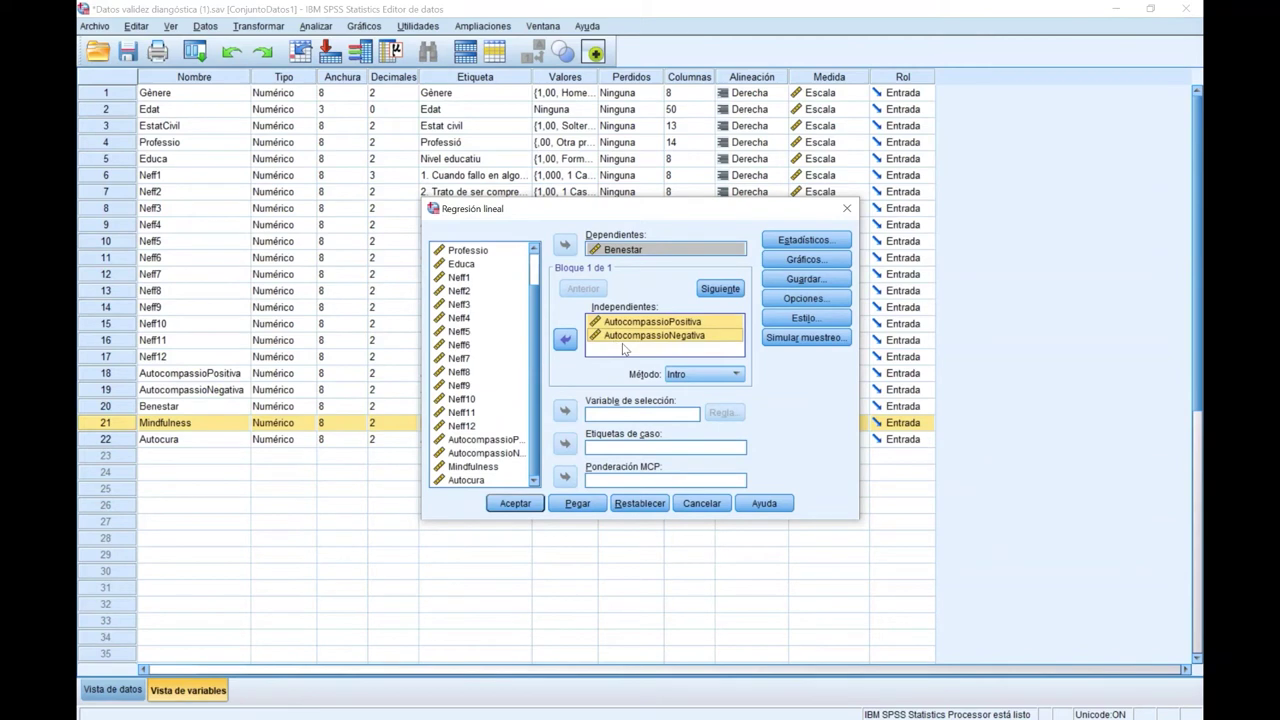
click(690, 376)
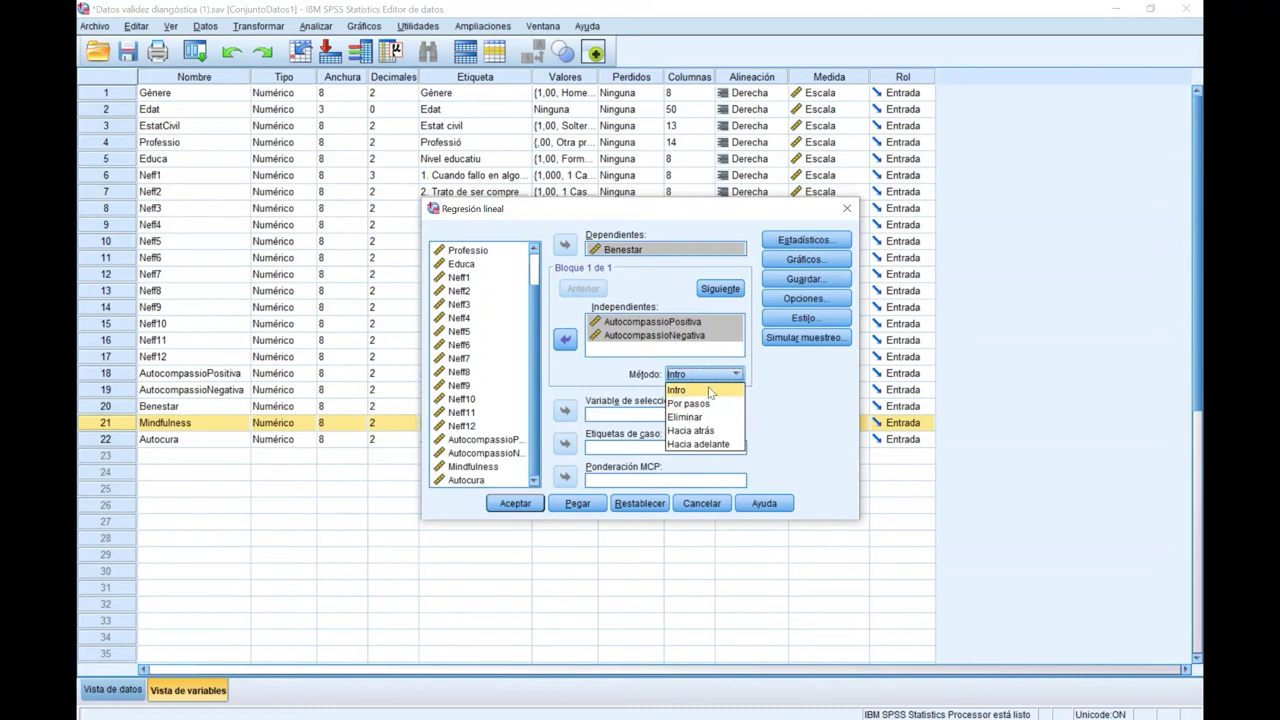
click(709, 391)
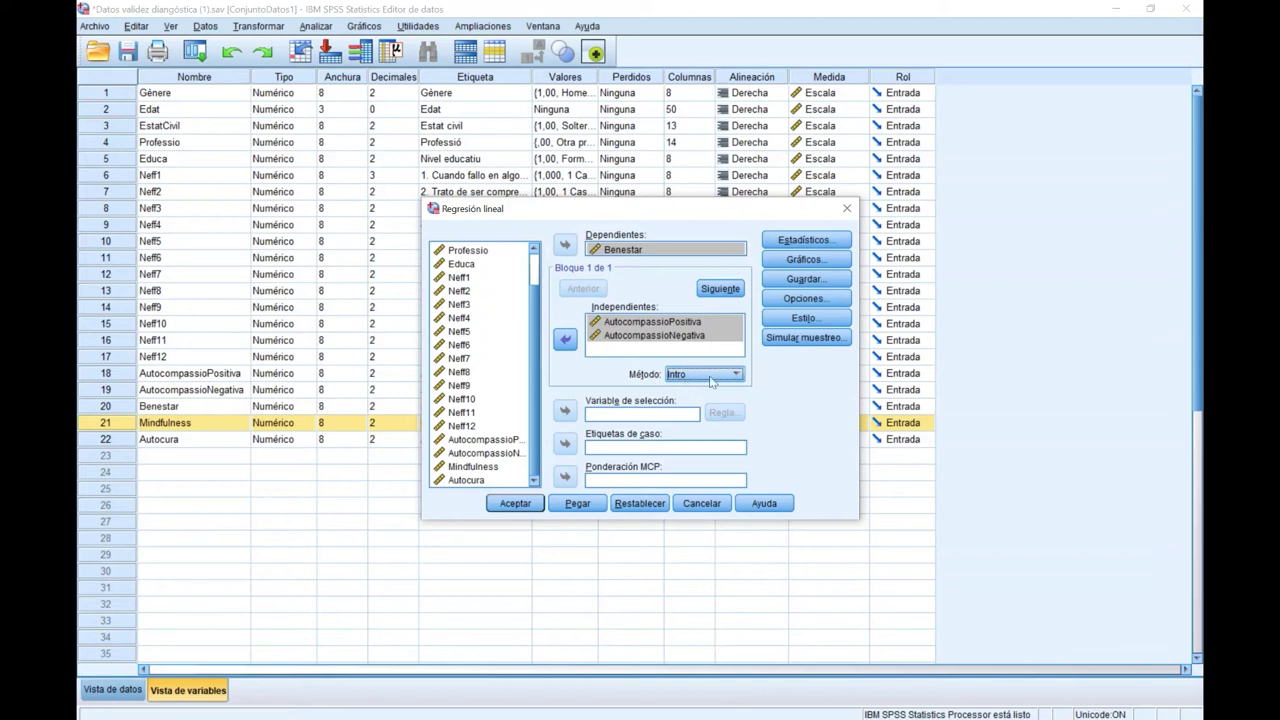
Step: Include 95% confidence intervals, descriptives, collinearity diagnostics and Durbin-Watson in the regression statistics, and run the analysis
click(841, 241)
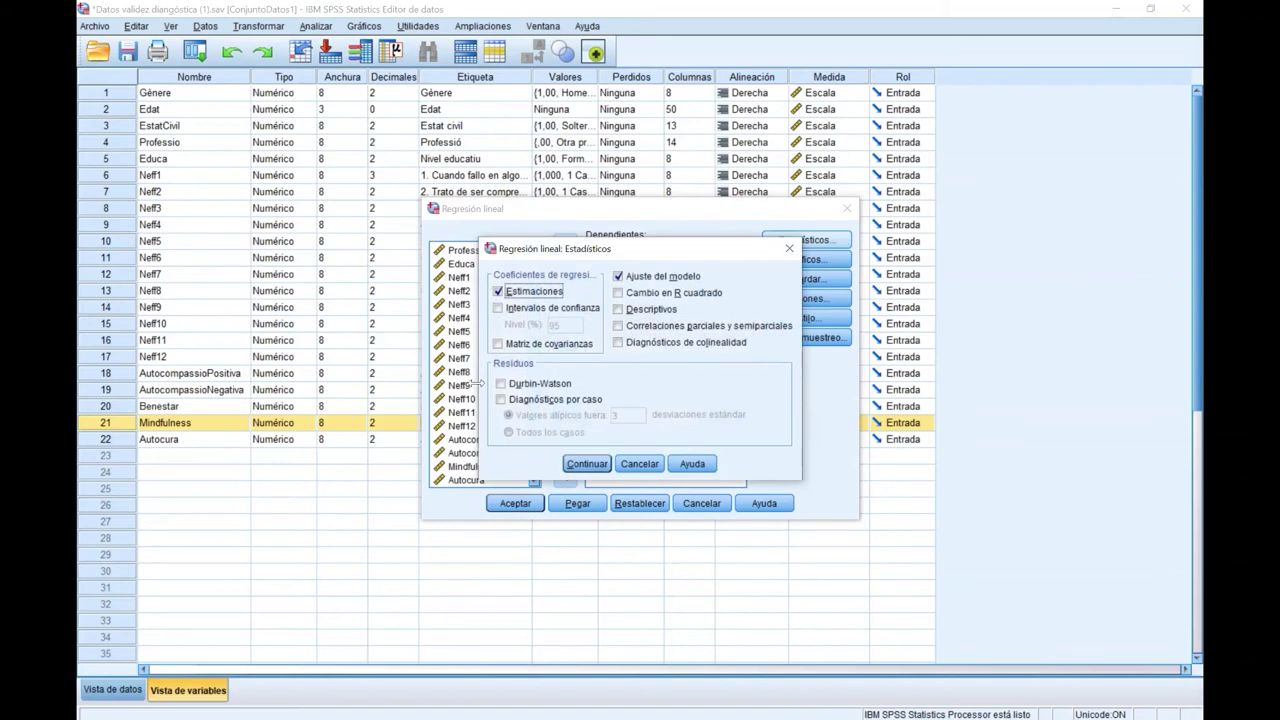
click(540, 309)
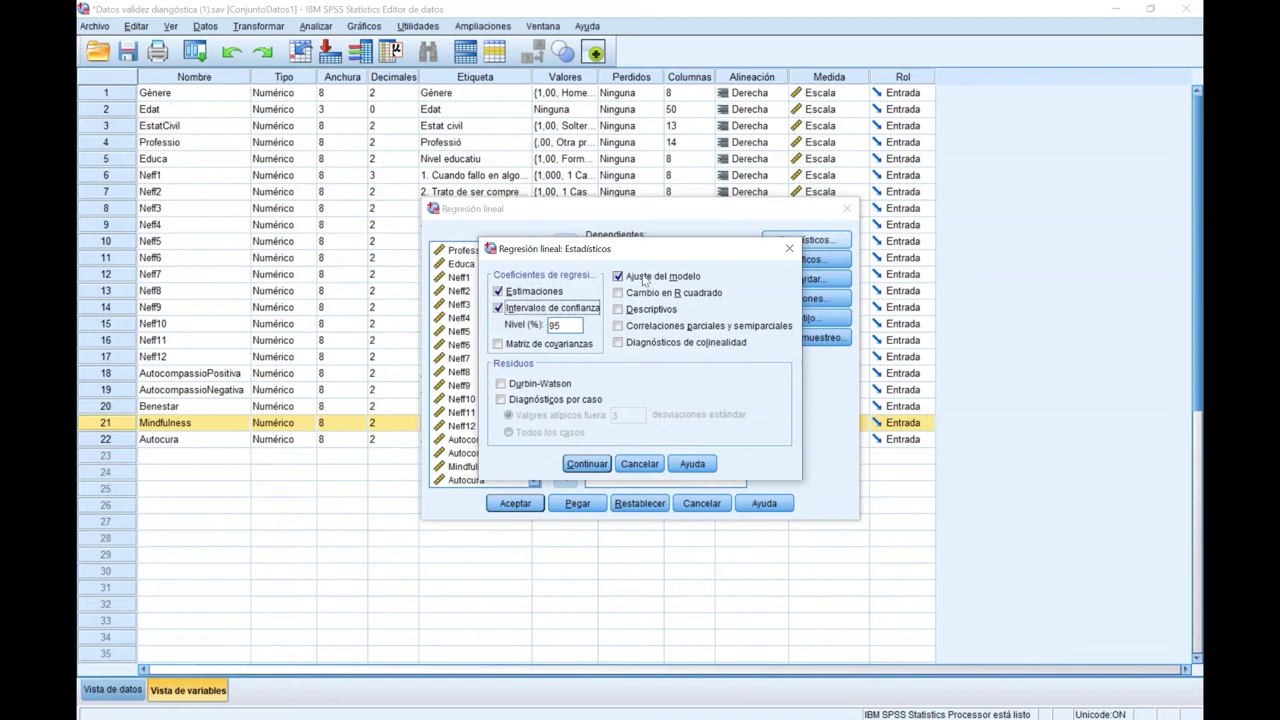
click(646, 309)
click(648, 343)
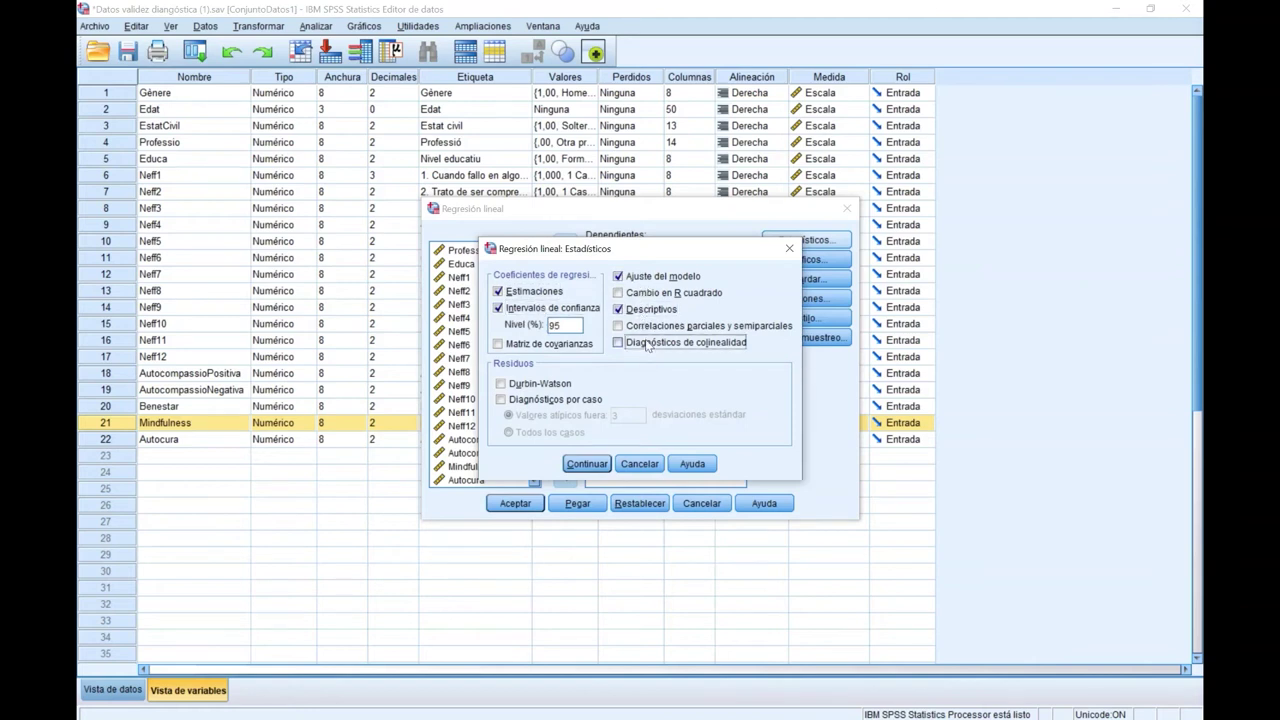
click(552, 391)
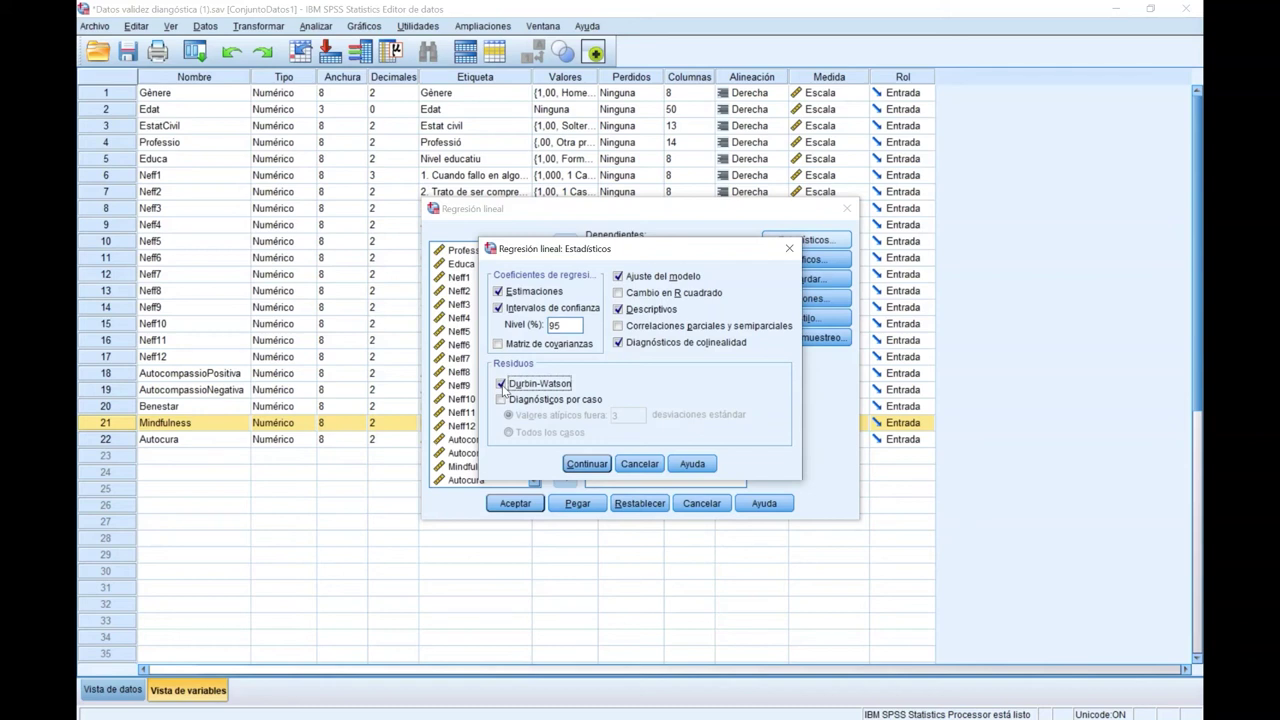
click(582, 464)
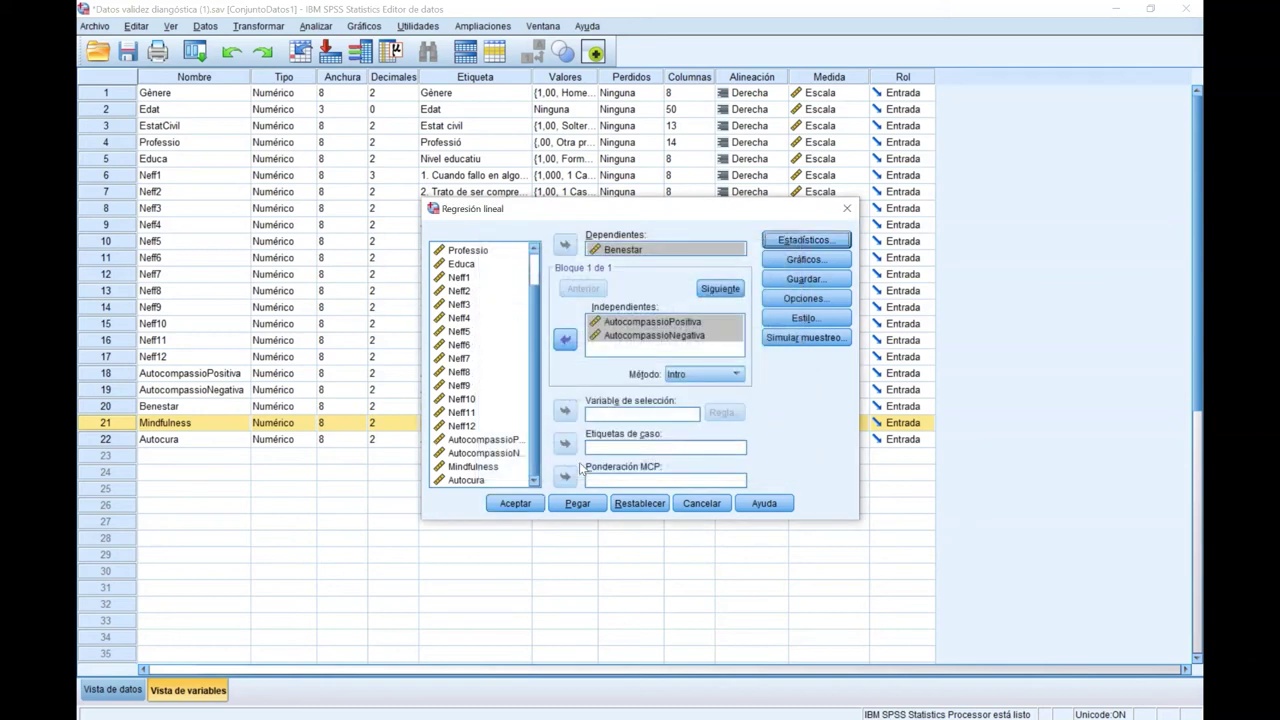
click(515, 503)
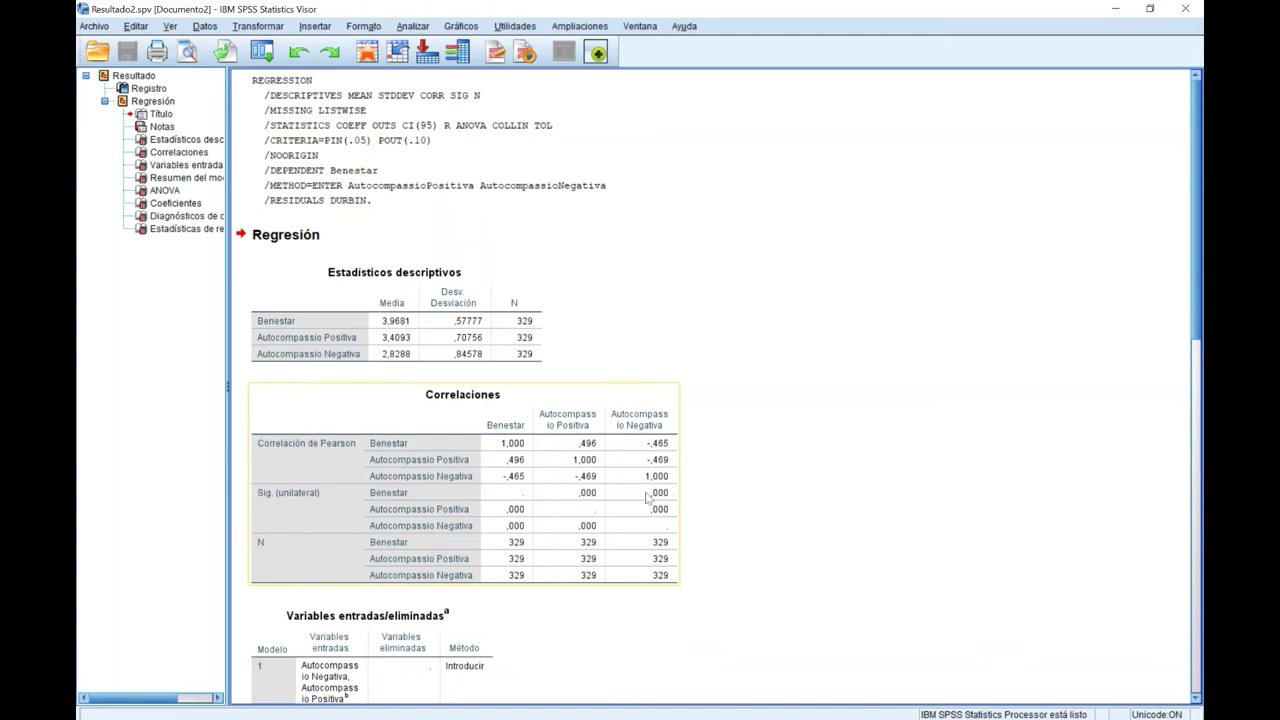
Step: Examine the regression output's model summary with its Durbin-Watson statistic, and the F and significance values in the ANOVA table
scroll(755, 478, down, 5)
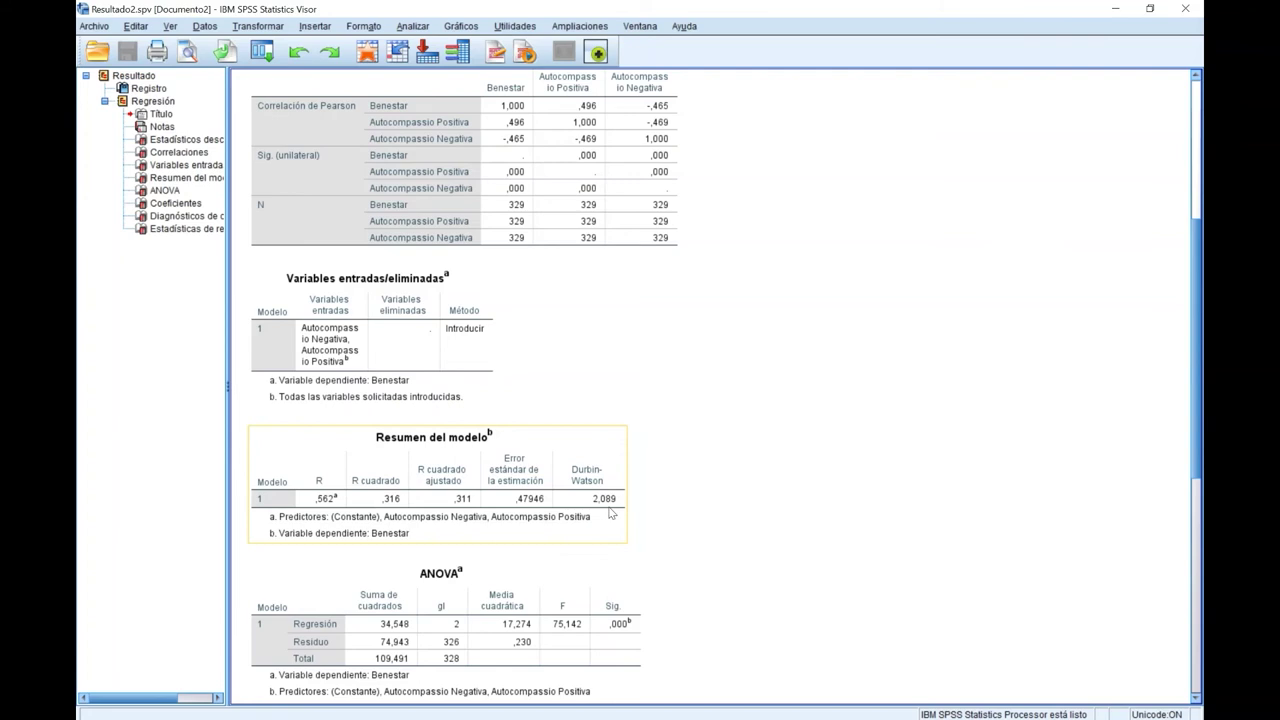
scroll(735, 515, down, 3)
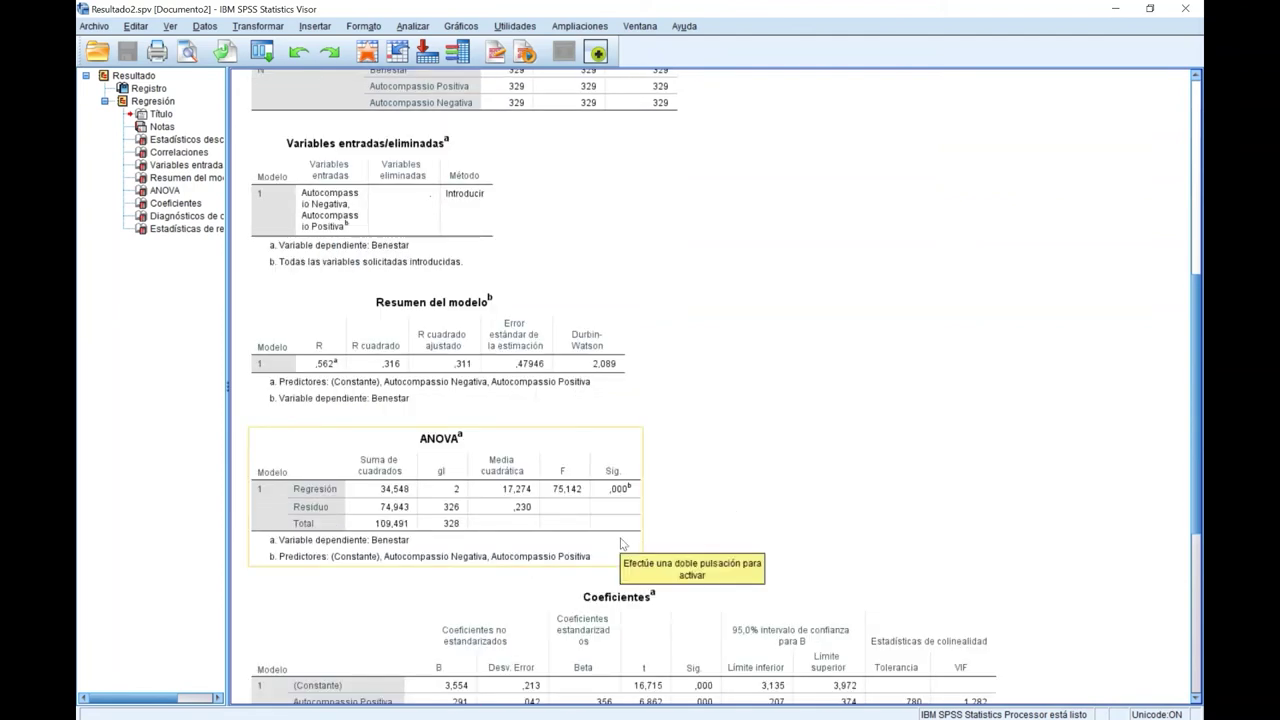
click(672, 507)
click(641, 474)
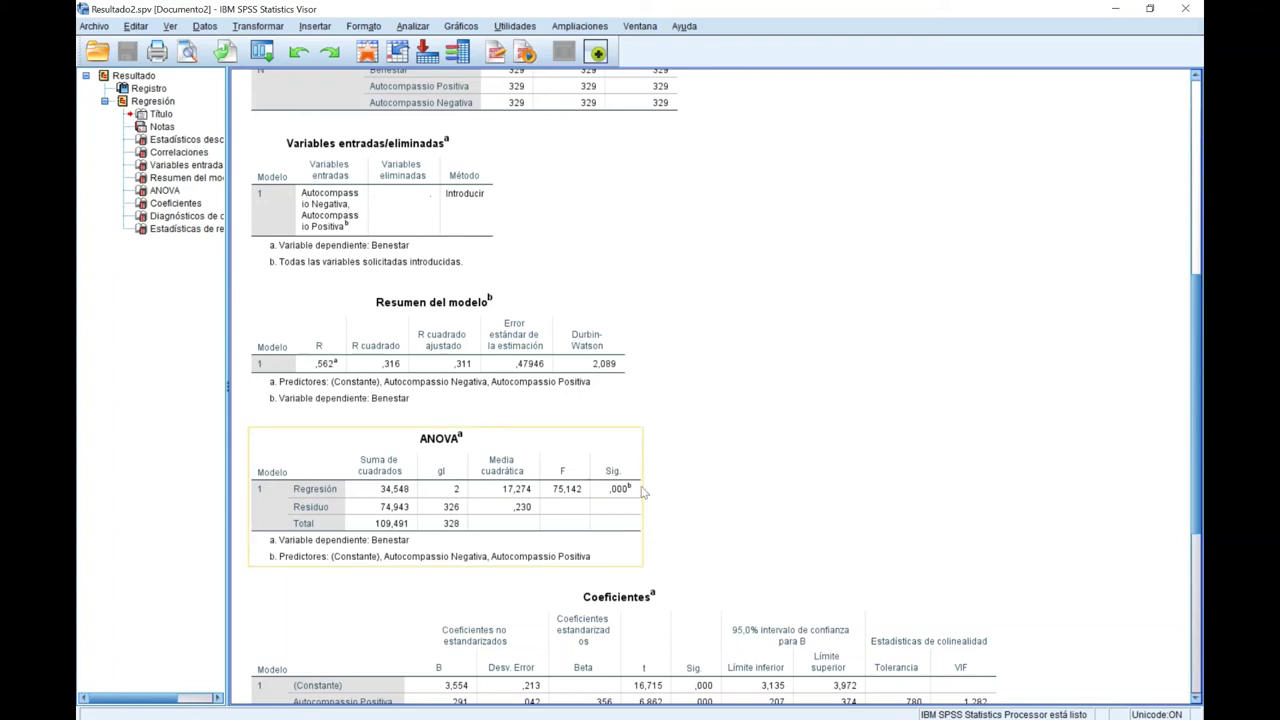
click(655, 488)
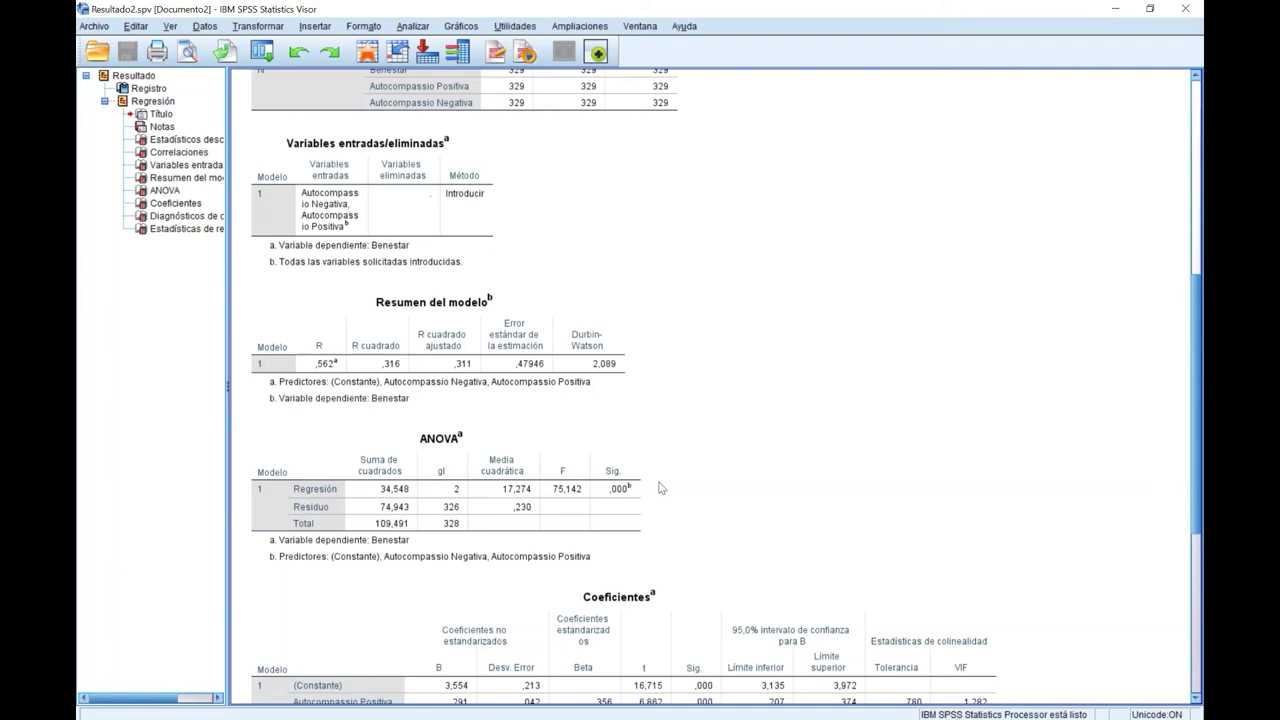
click(641, 472)
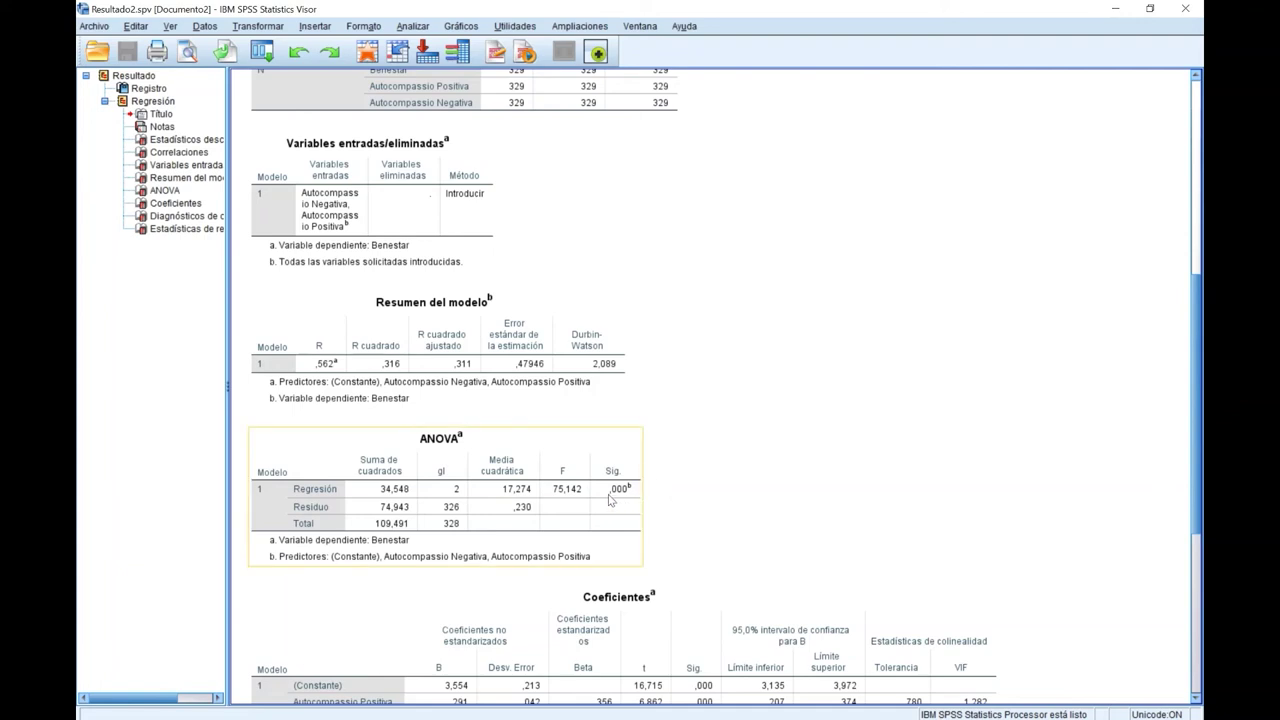
click(640, 497)
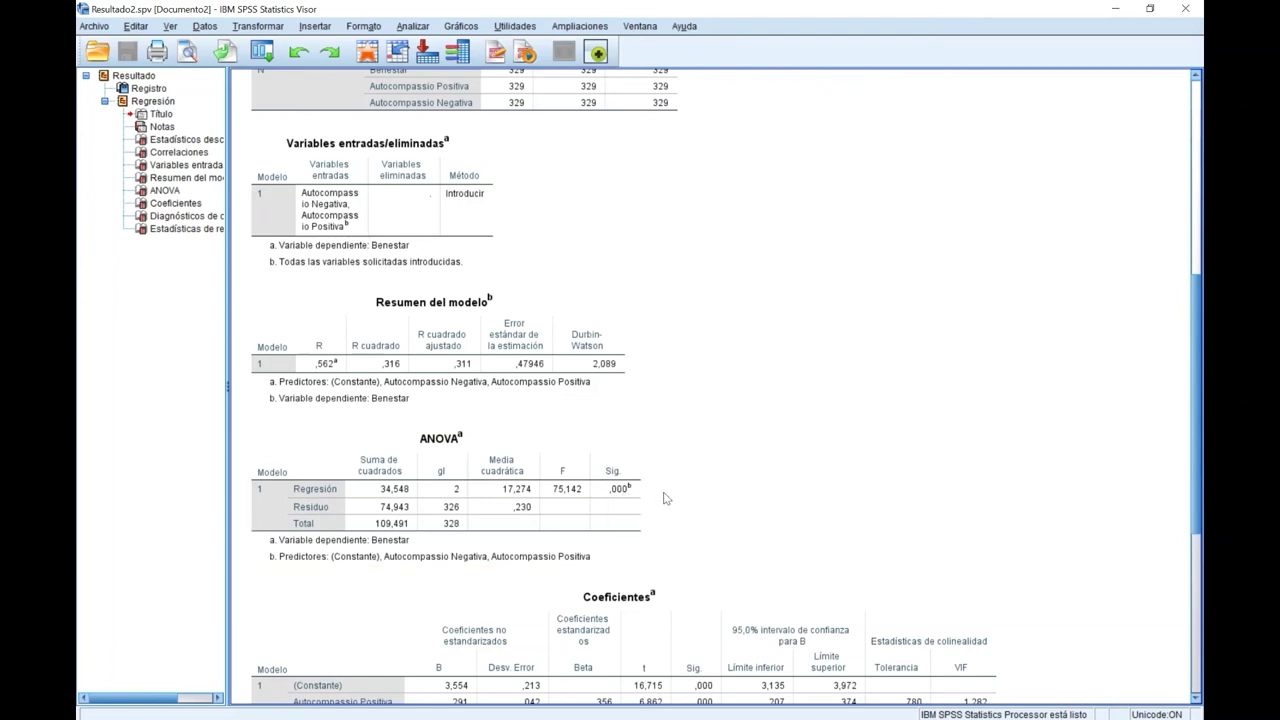
click(656, 500)
click(648, 501)
Step: Examine the coefficients table for both self-compassion predictors, including Beta, significance, confidence intervals and collinearity statistics
scroll(724, 500, down, 3)
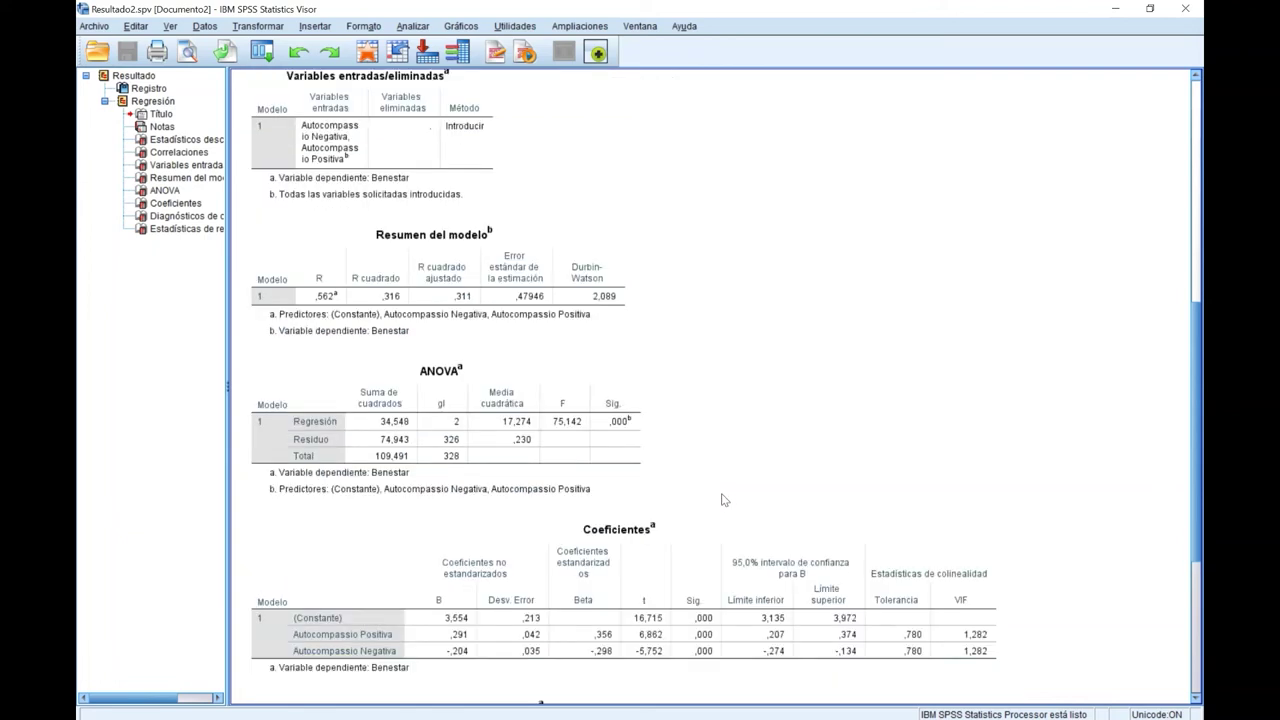
click(726, 500)
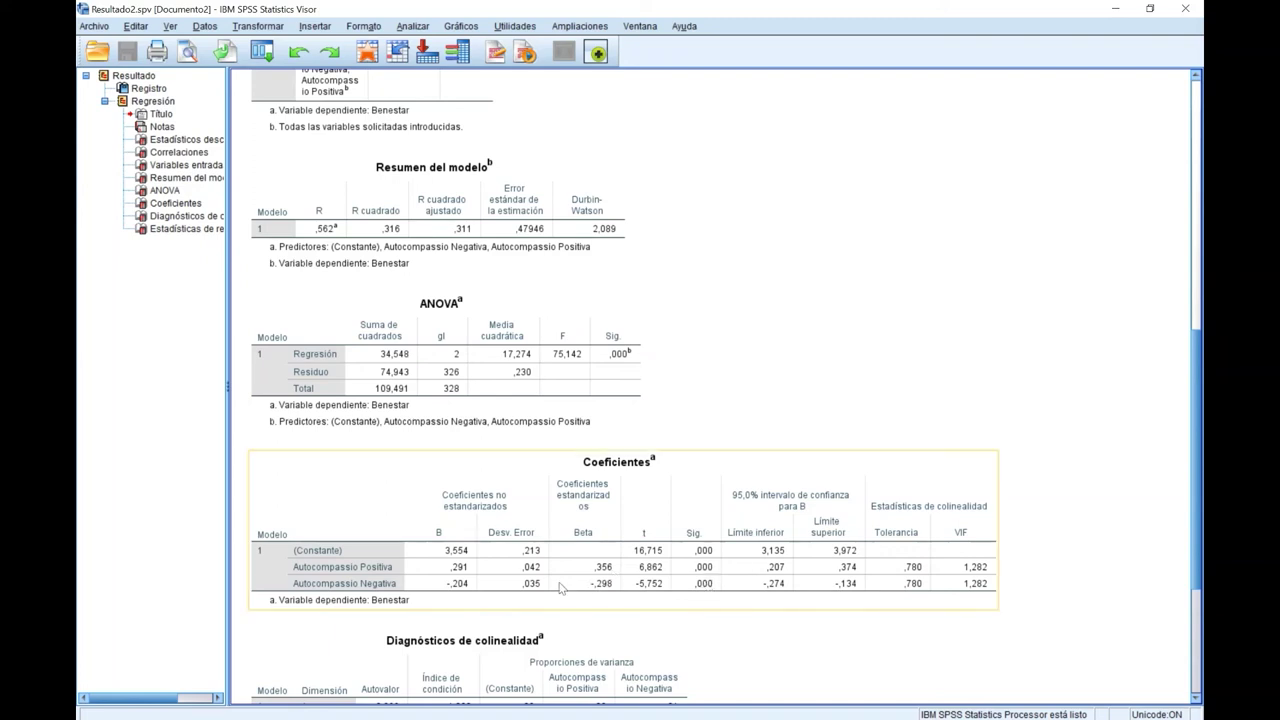
click(708, 616)
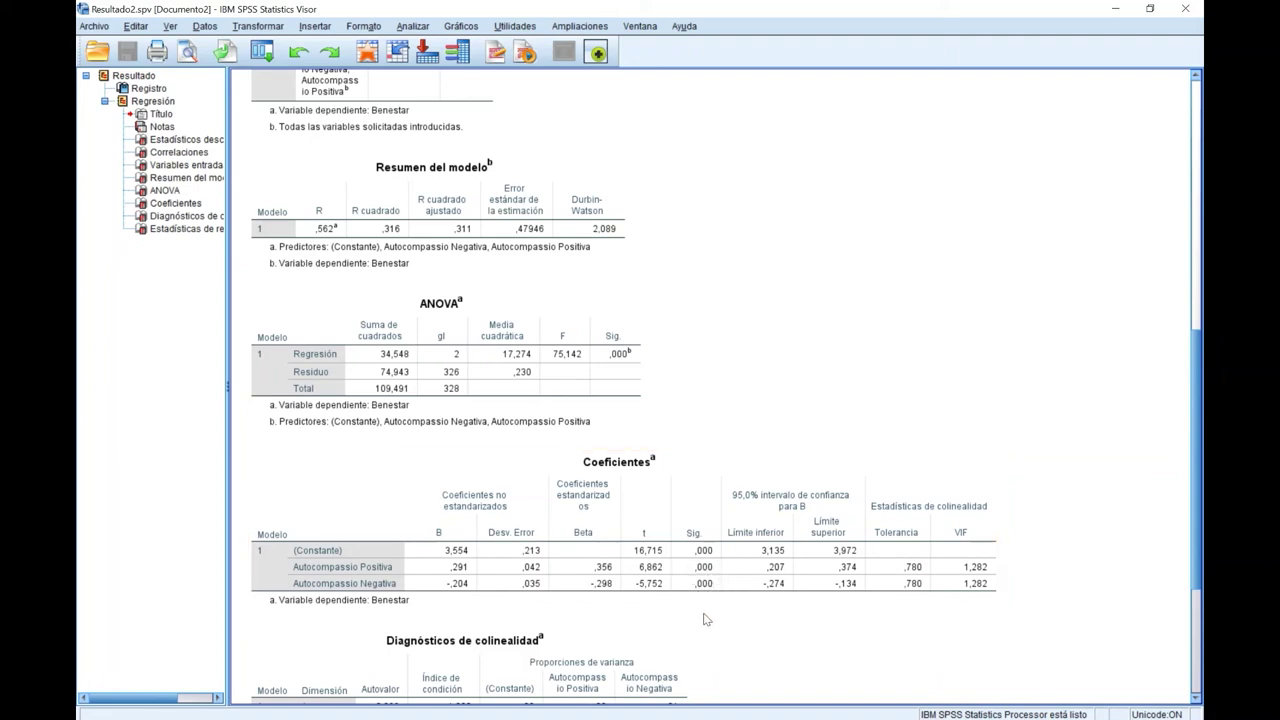